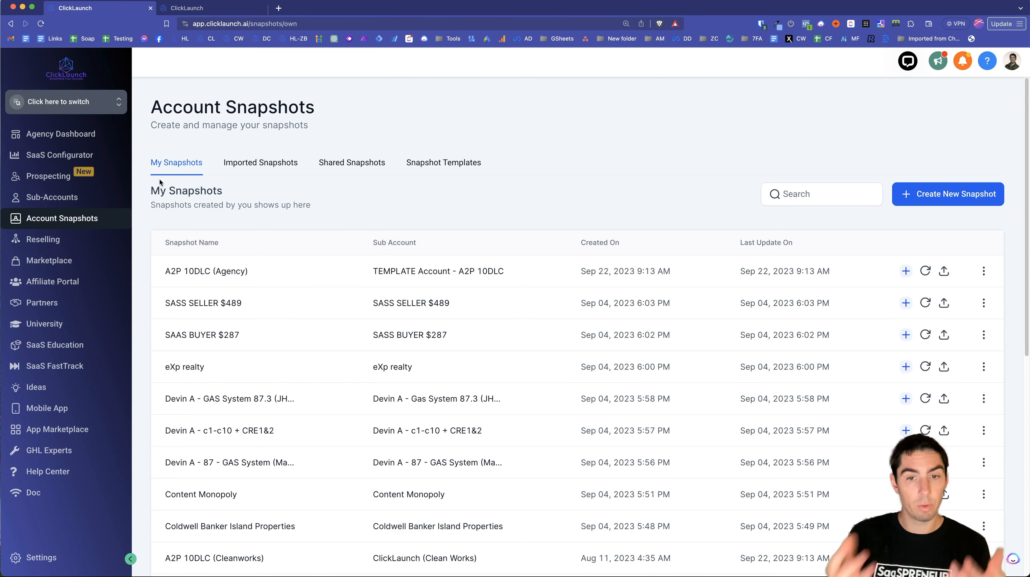
Look through the imported snapshots, the shared snapshots and the snapshot templates.
click(270, 166)
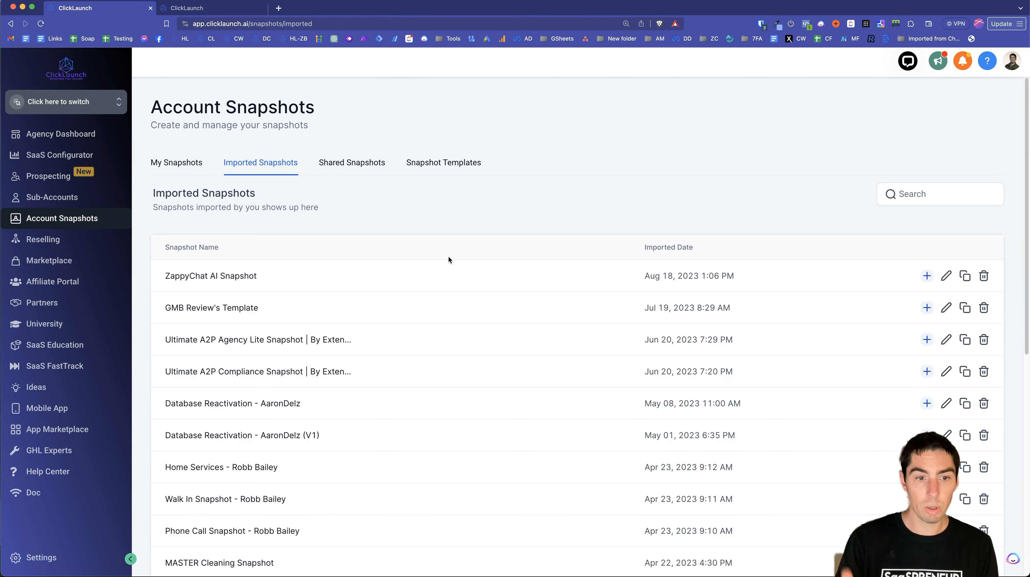
click(357, 165)
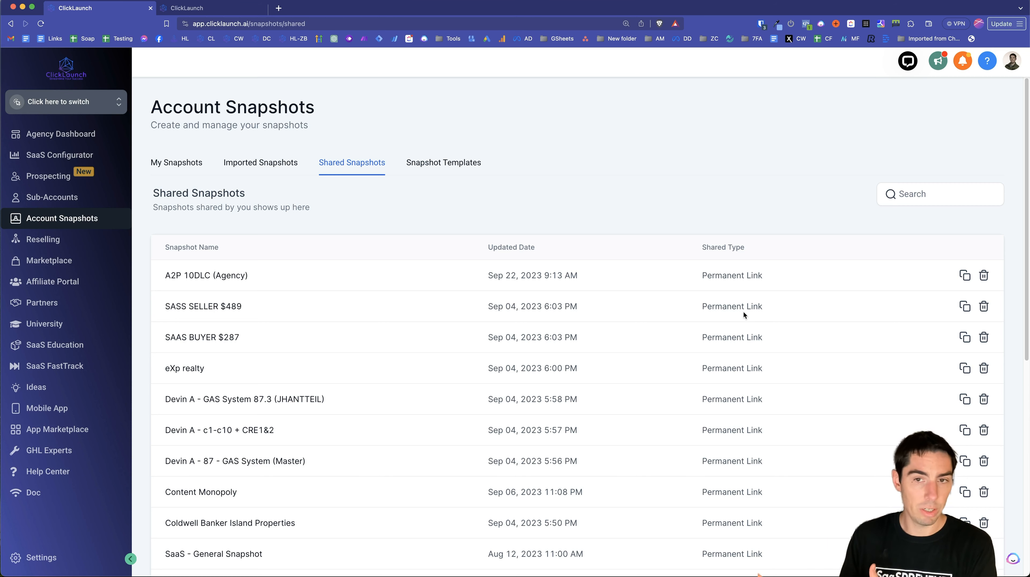
click(443, 163)
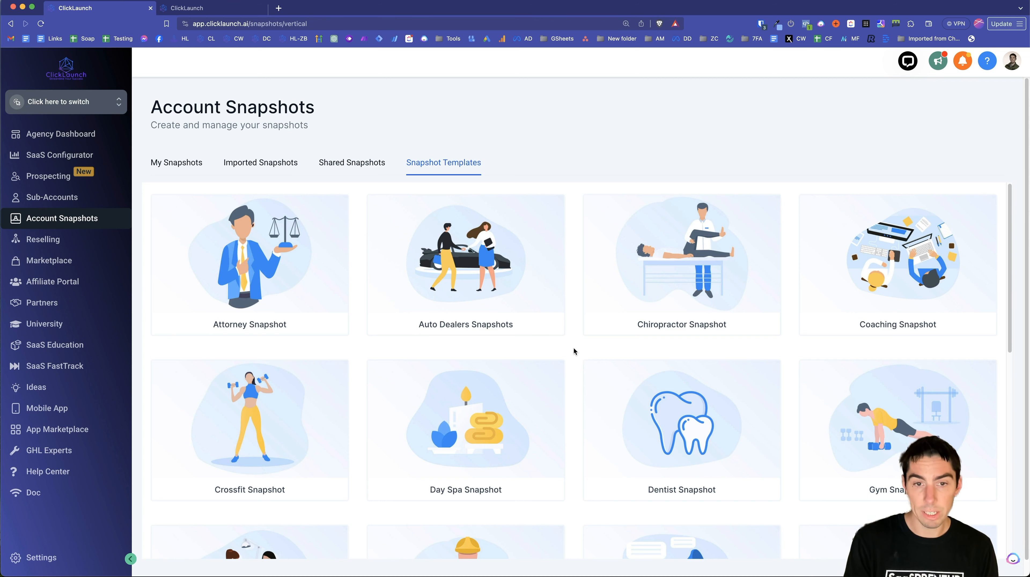
Open the details of the Home Services Snapshot template and view its example Facebook ads.
scroll(573, 350, down, 8)
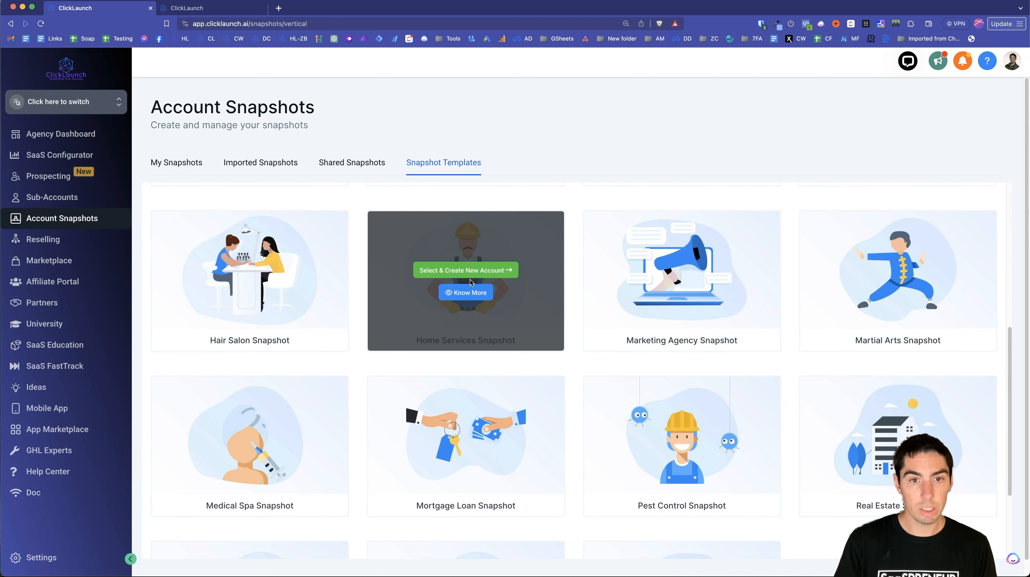
click(463, 292)
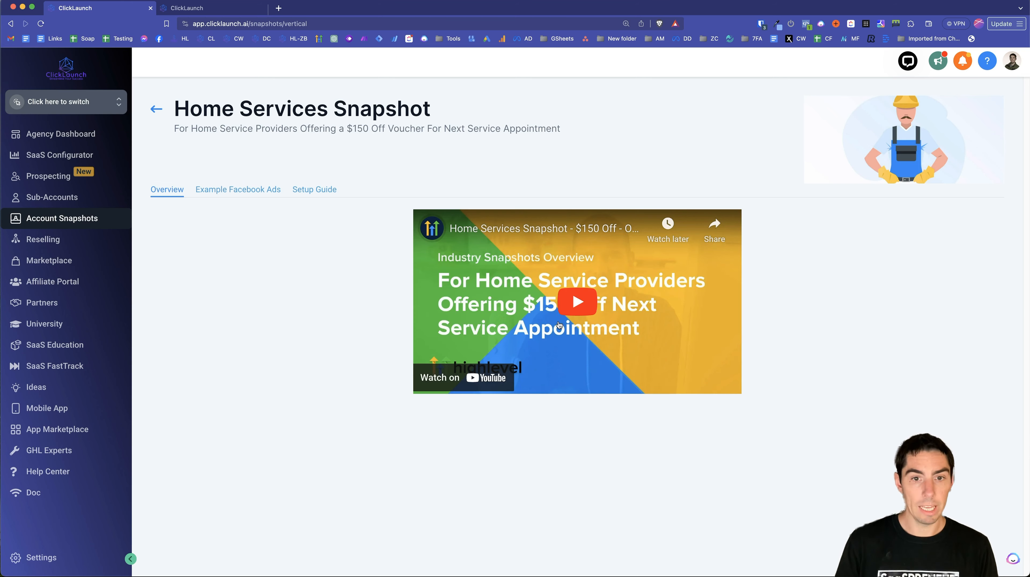
click(233, 190)
scroll(525, 346, down, 3)
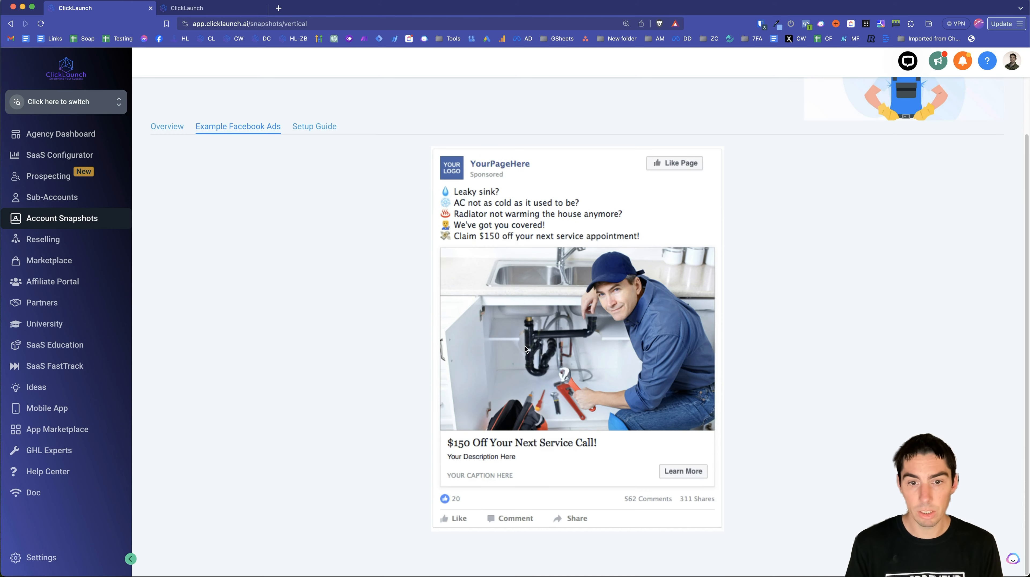
scroll(404, 283, up, 3)
Read through the Home Services Snapshot's setup guide and return to the template gallery.
click(314, 189)
scroll(388, 314, down, 10)
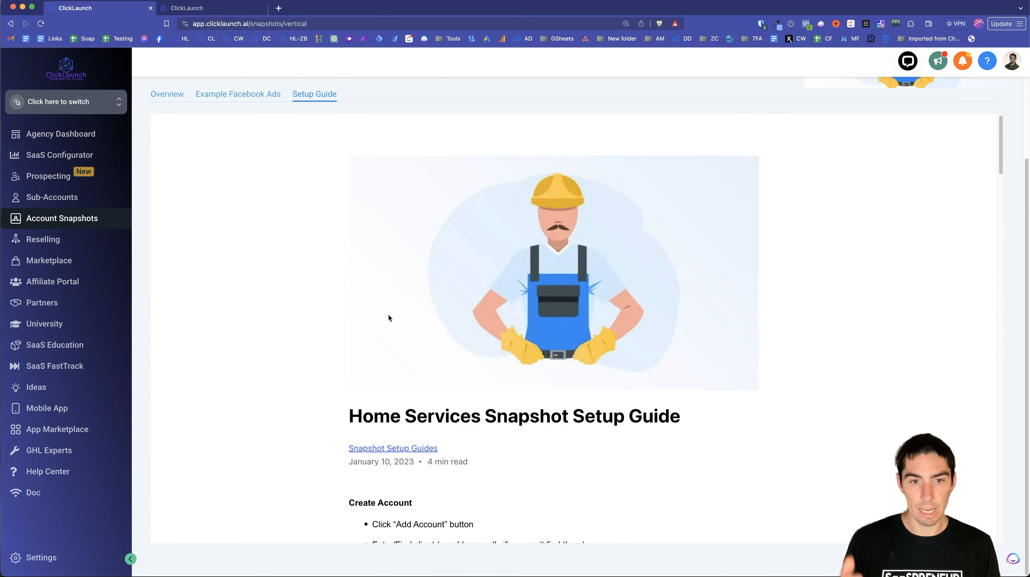
scroll(349, 263, down, 15)
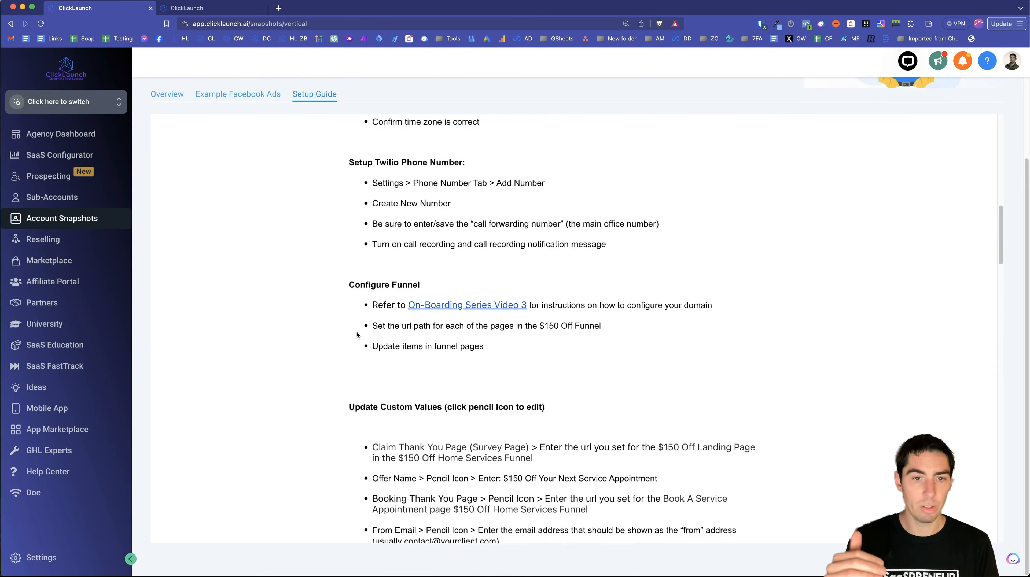
scroll(367, 362, down, 15)
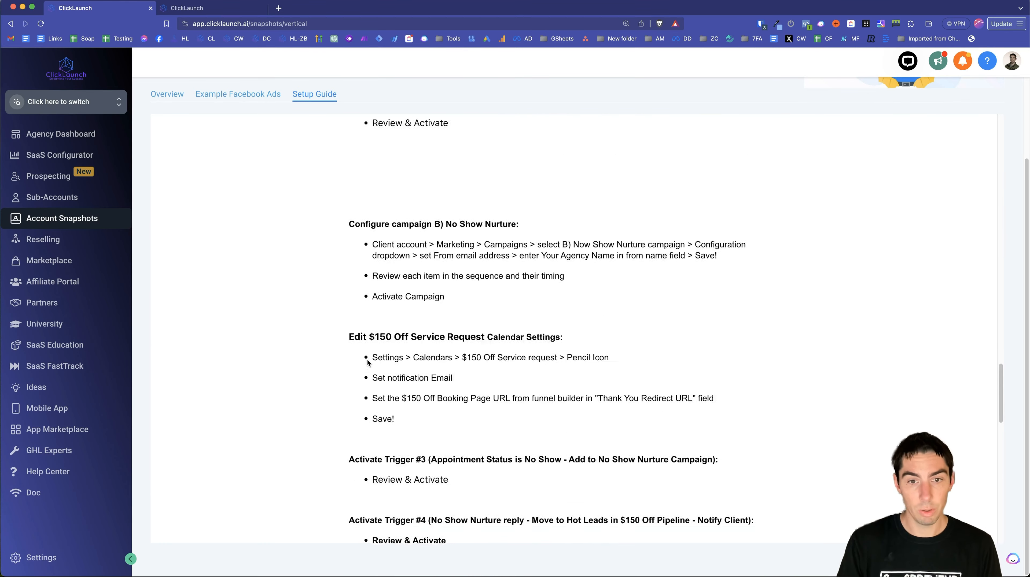
scroll(367, 362, down, 8)
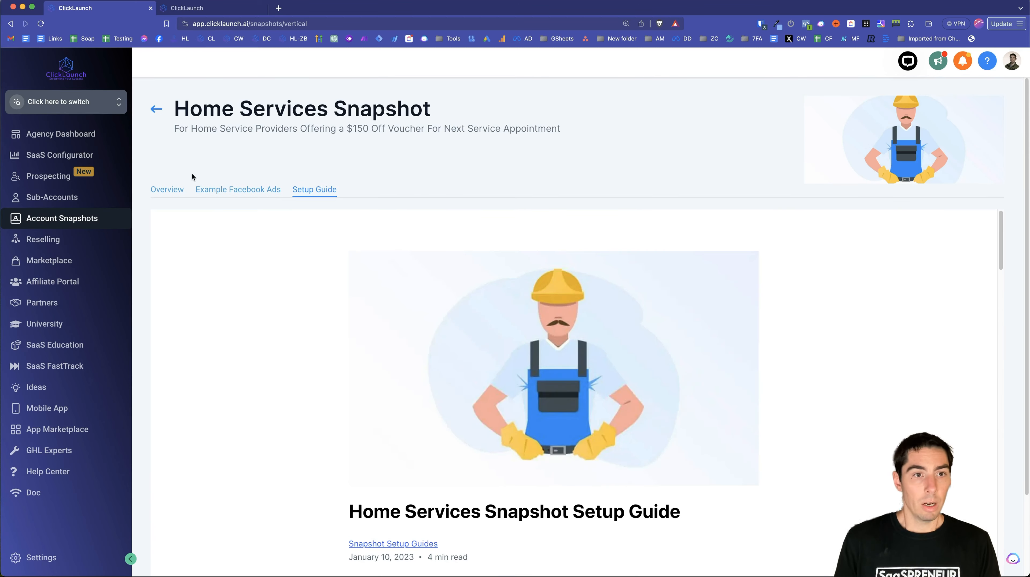
click(157, 110)
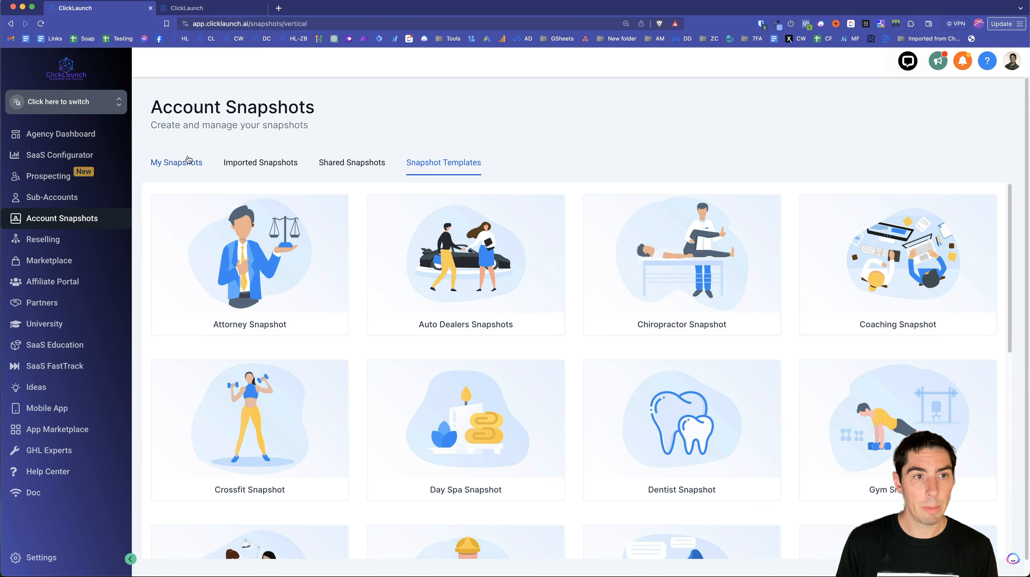
Create a new own snapshot named "TEMPLATE - Demo Company" from the Demo Company account.
click(179, 163)
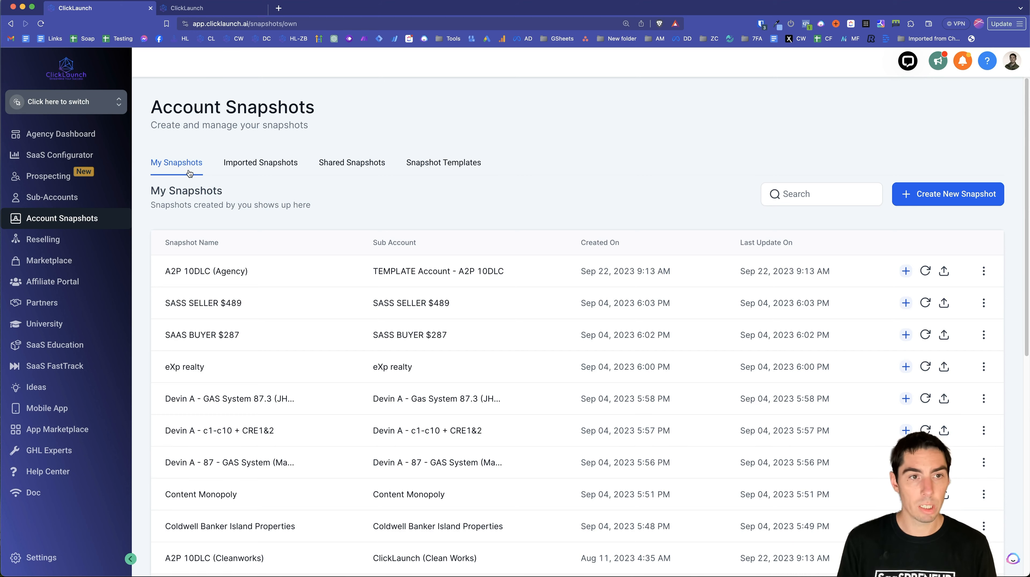
click(934, 198)
click(386, 212)
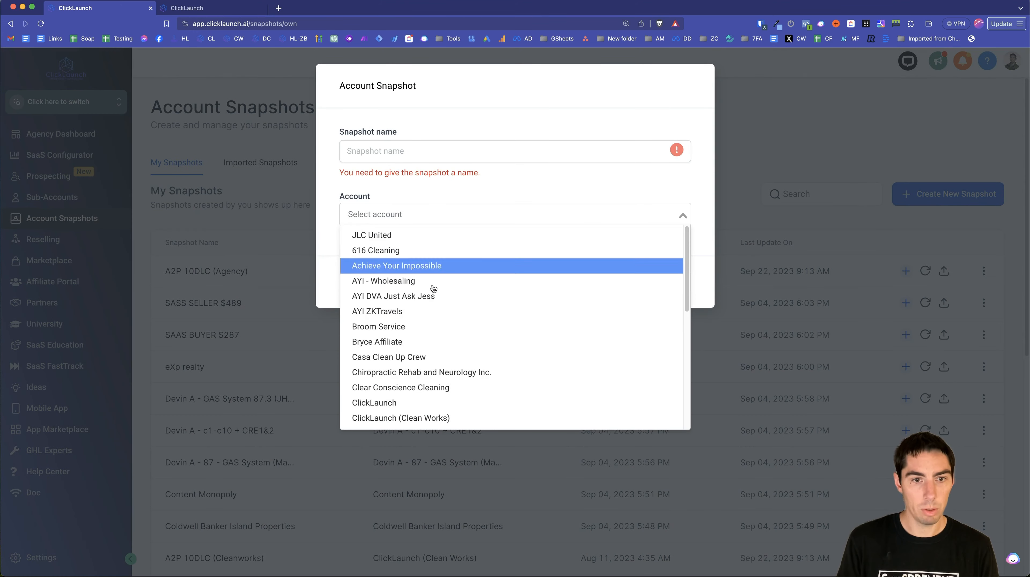
scroll(404, 374, down, 5)
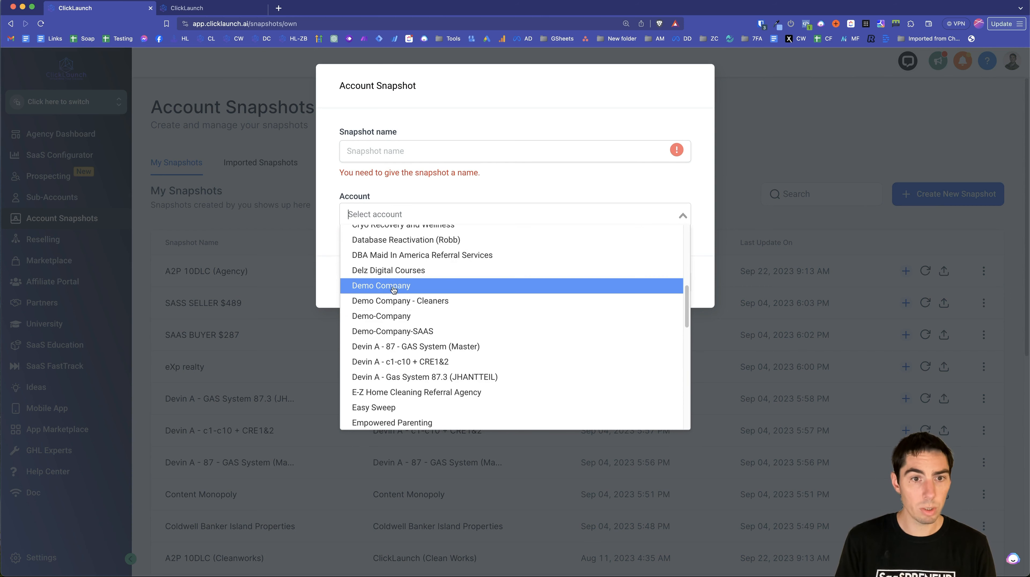
click(380, 288)
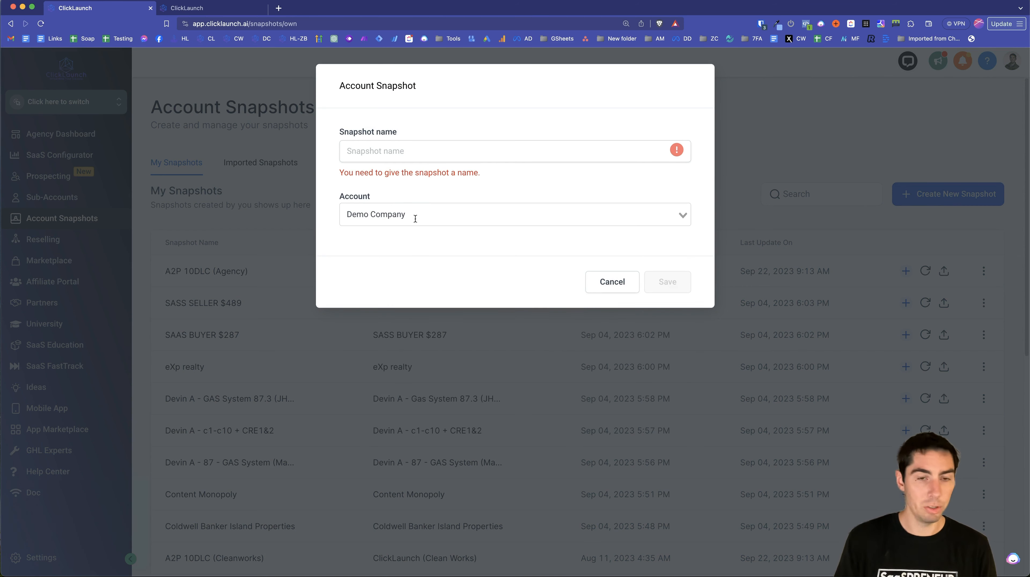
click(339, 161)
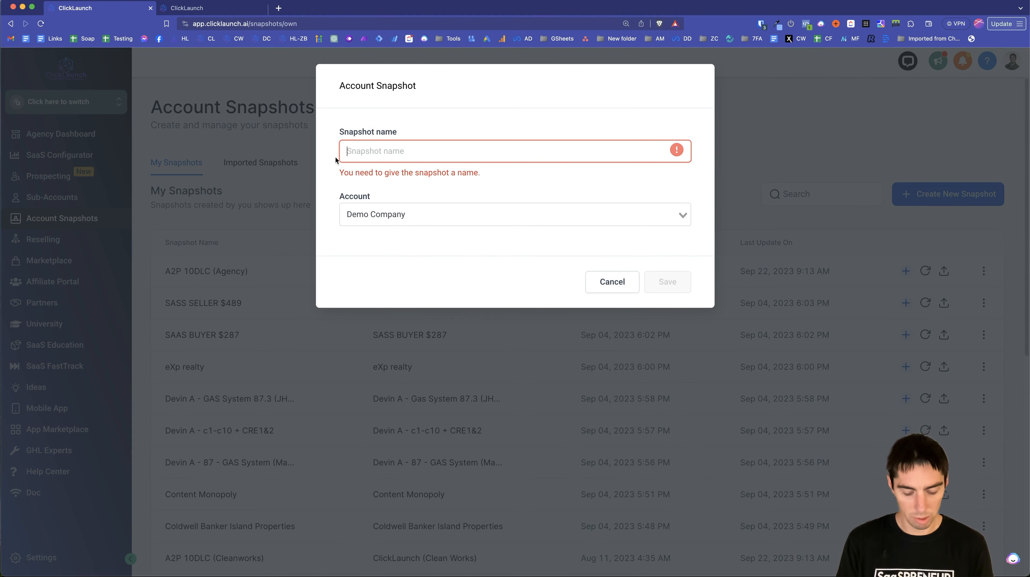
text(TEMPLATE - Demo Company)
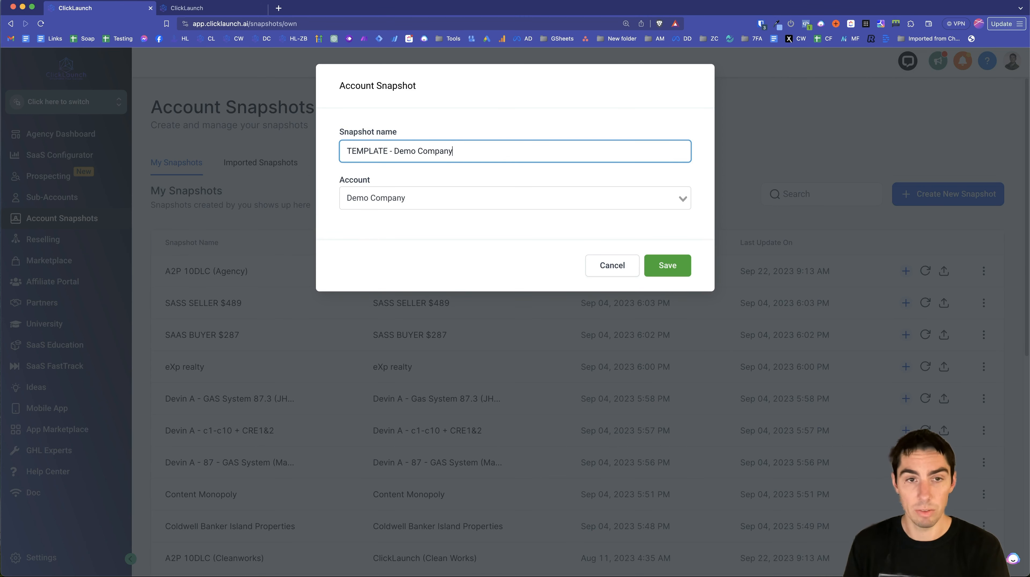
click(683, 266)
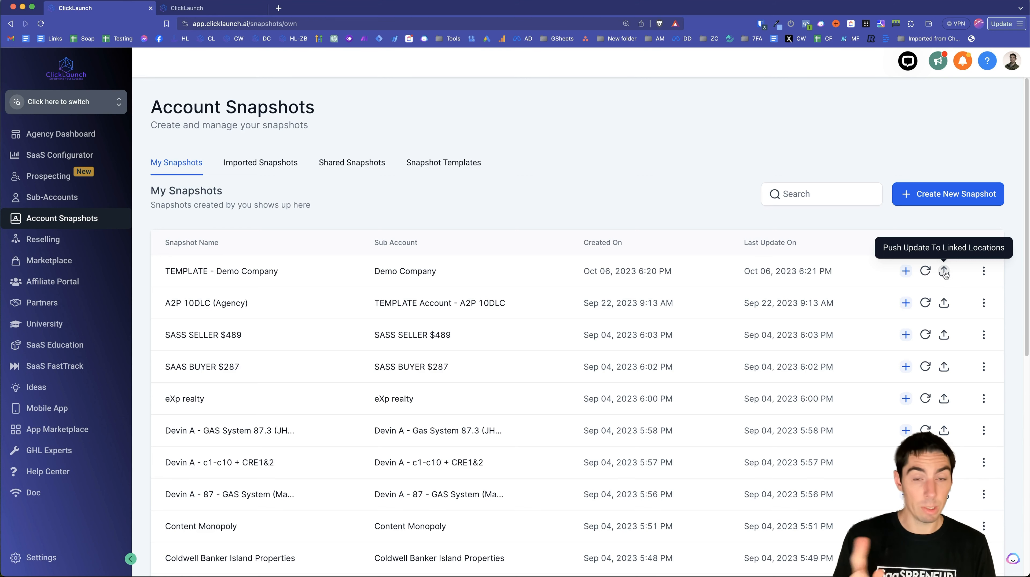
Open the TEMPLATE - Demo Company snapshot for editing to view its settings, and cancel.
click(983, 271)
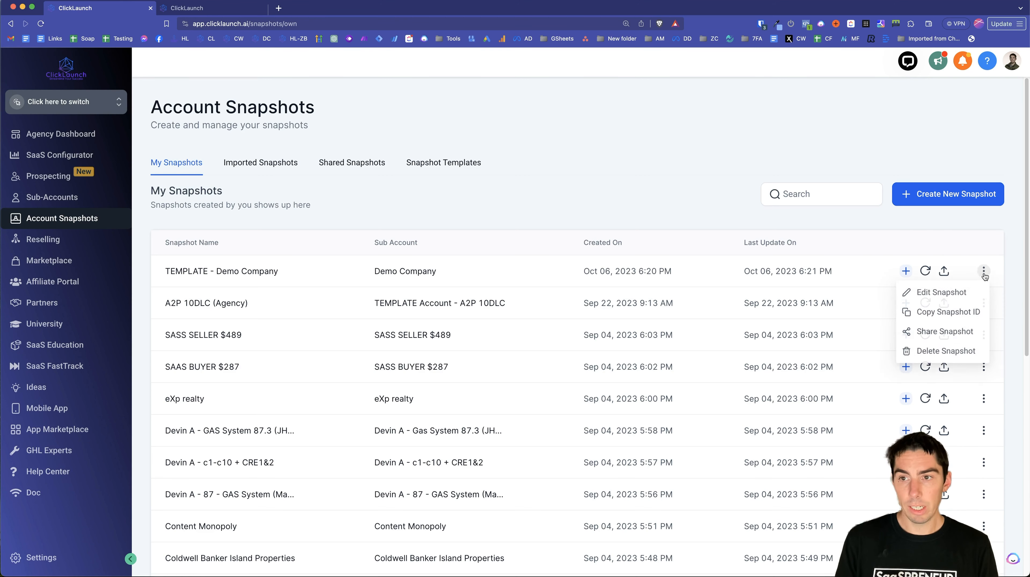
click(929, 293)
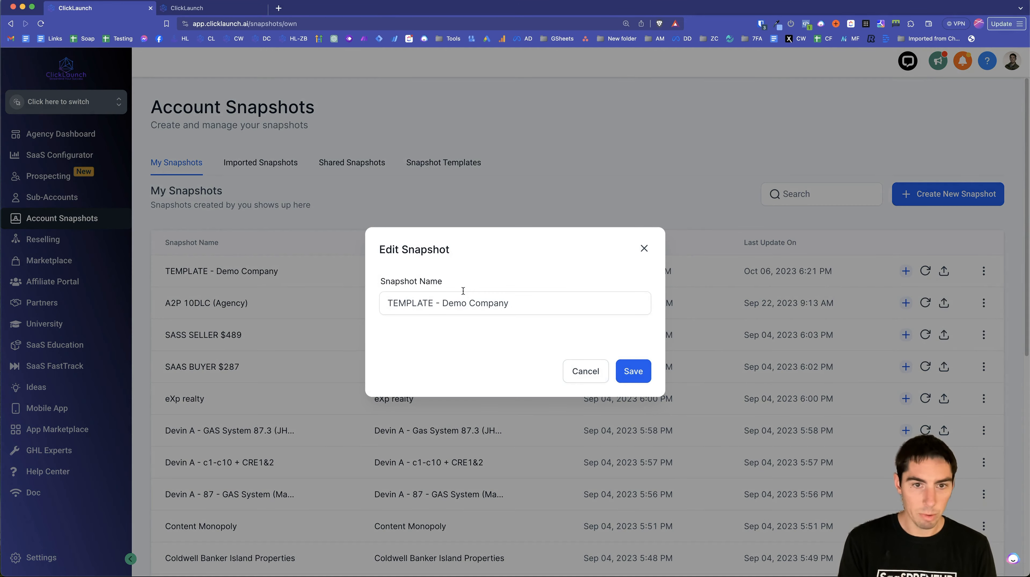
click(574, 369)
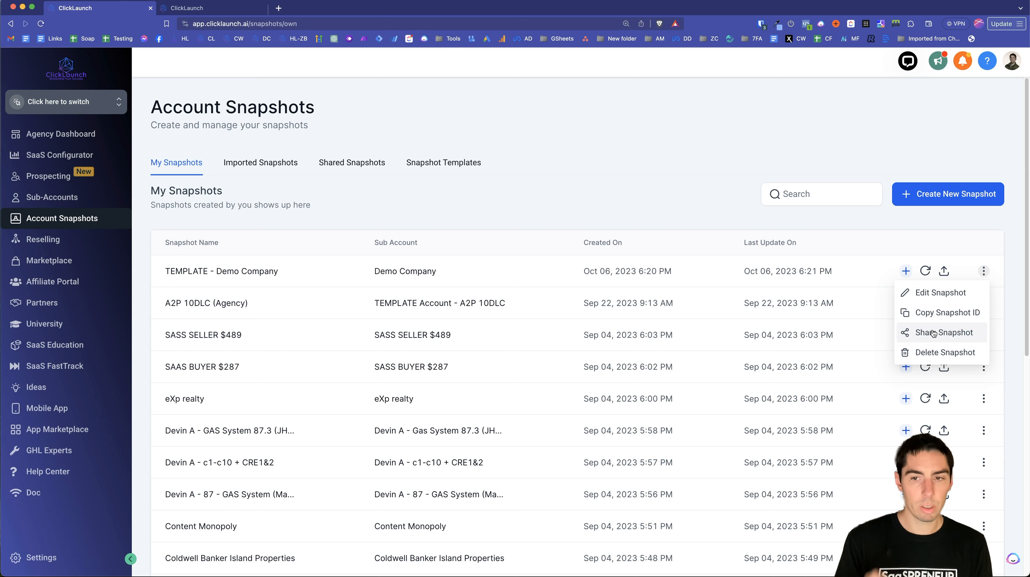
Explore the permanent, agency-restricted and sub-account-restricted link types for sharing the TEMPLATE - Demo Company snapshot.
click(927, 338)
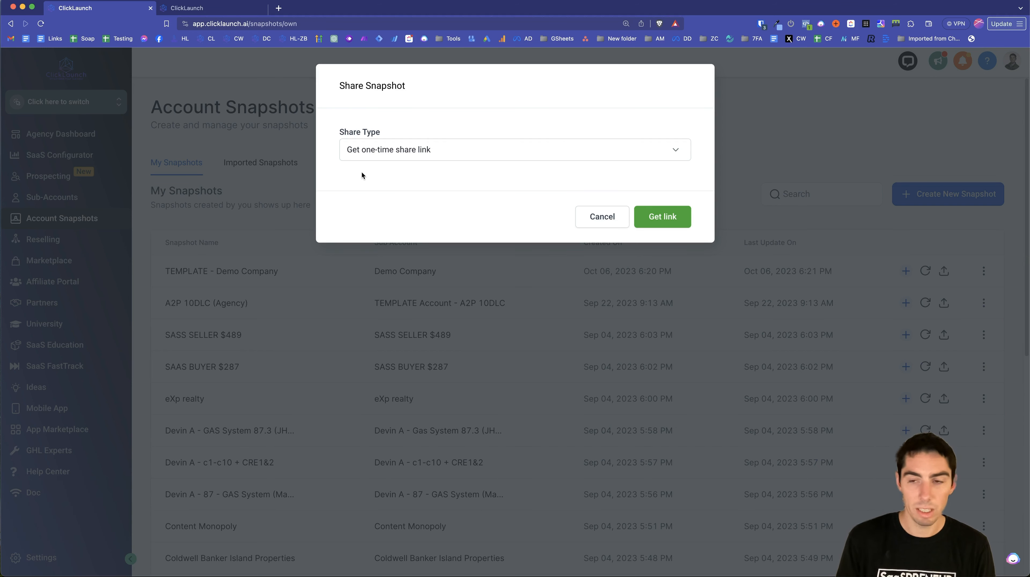
click(358, 151)
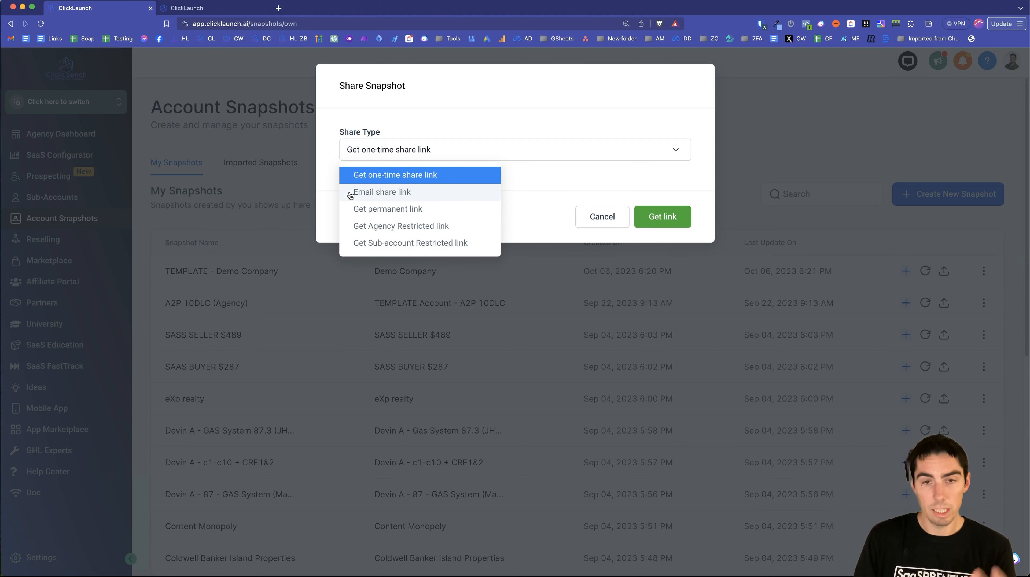
click(356, 211)
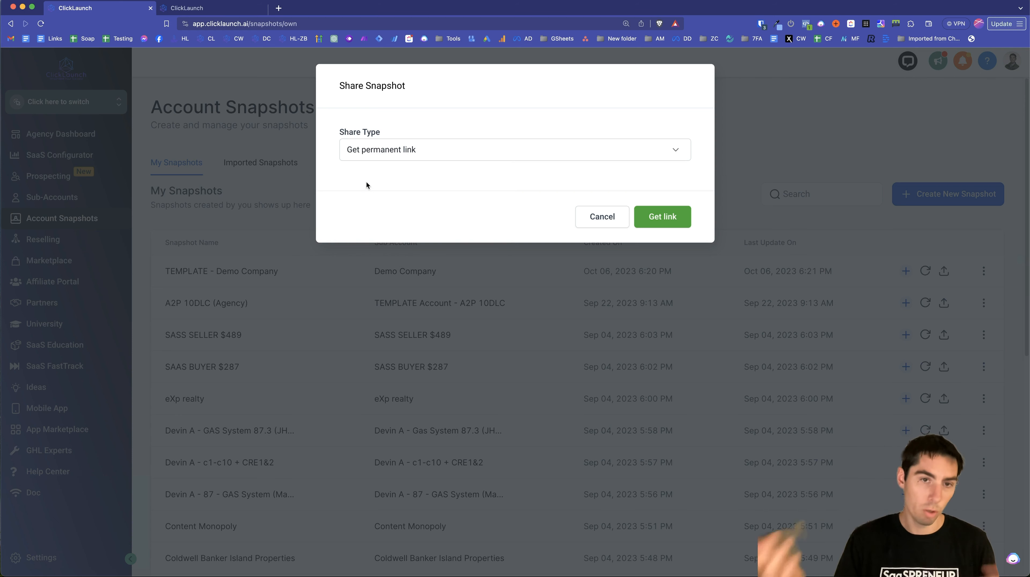
click(366, 153)
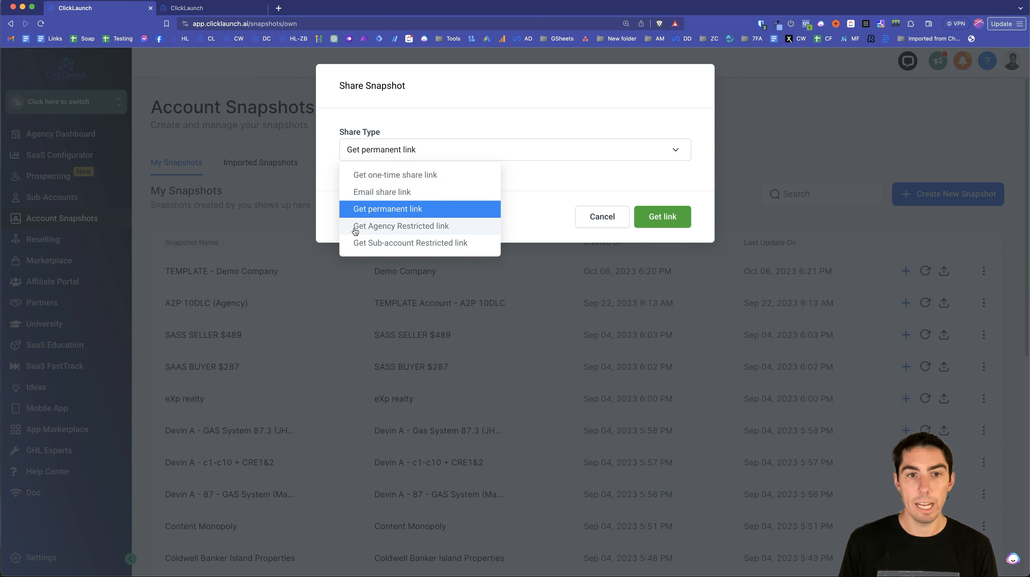
click(356, 231)
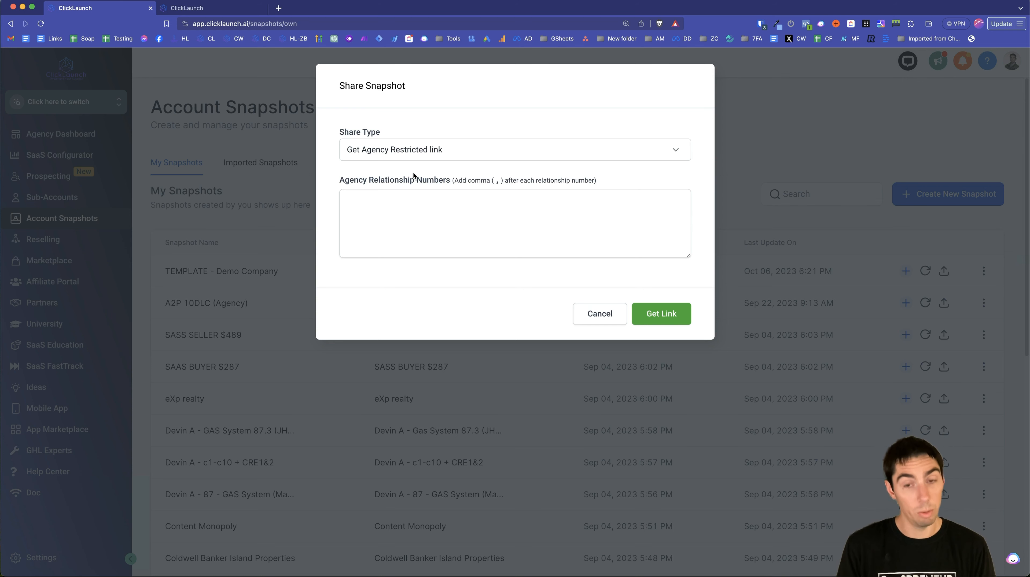
click(411, 157)
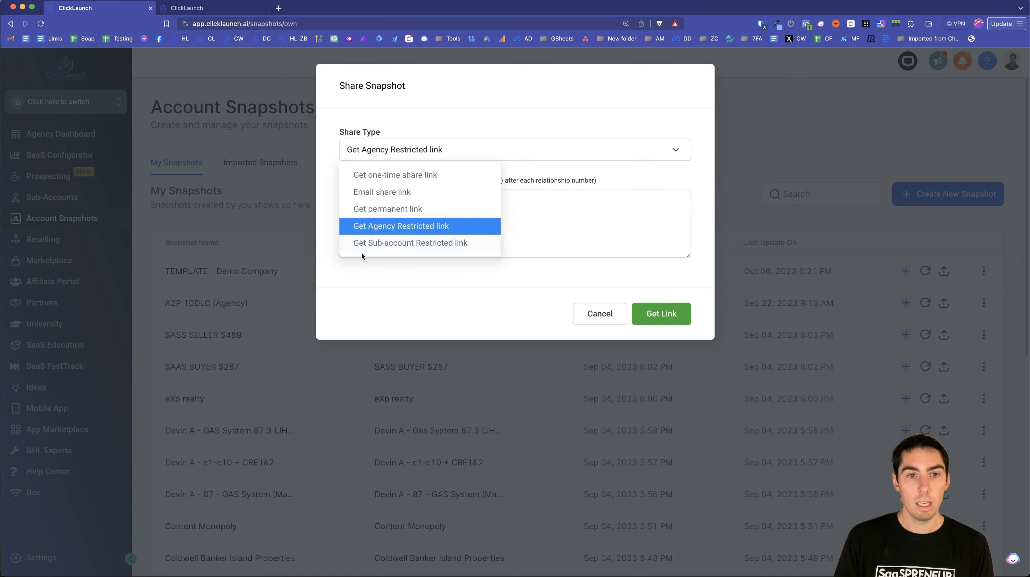
click(366, 244)
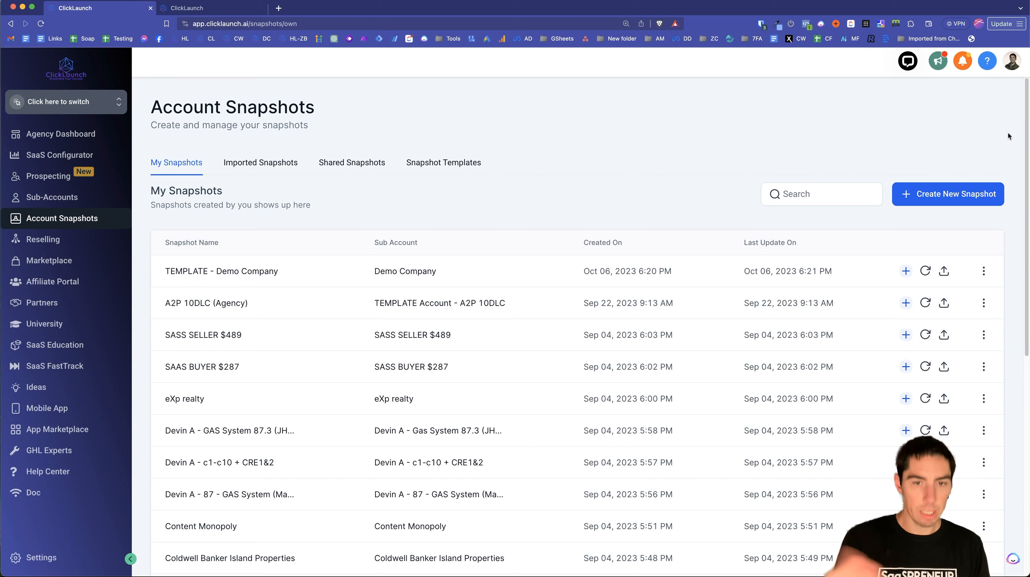
Search the sub-accounts for "templa" and switch to TEMPLATE Account - Cleaners (Professional).
click(59, 104)
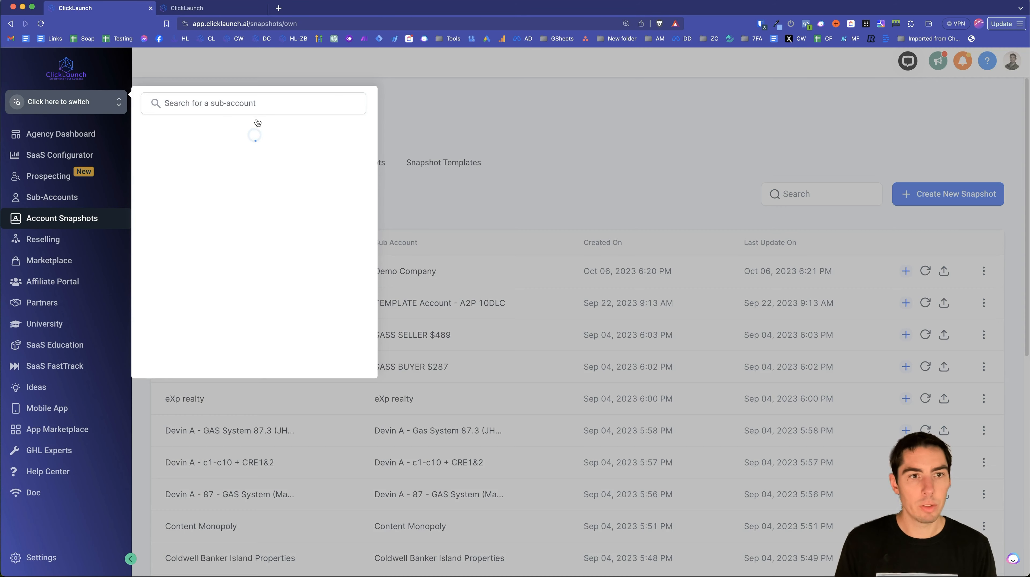
text(templa)
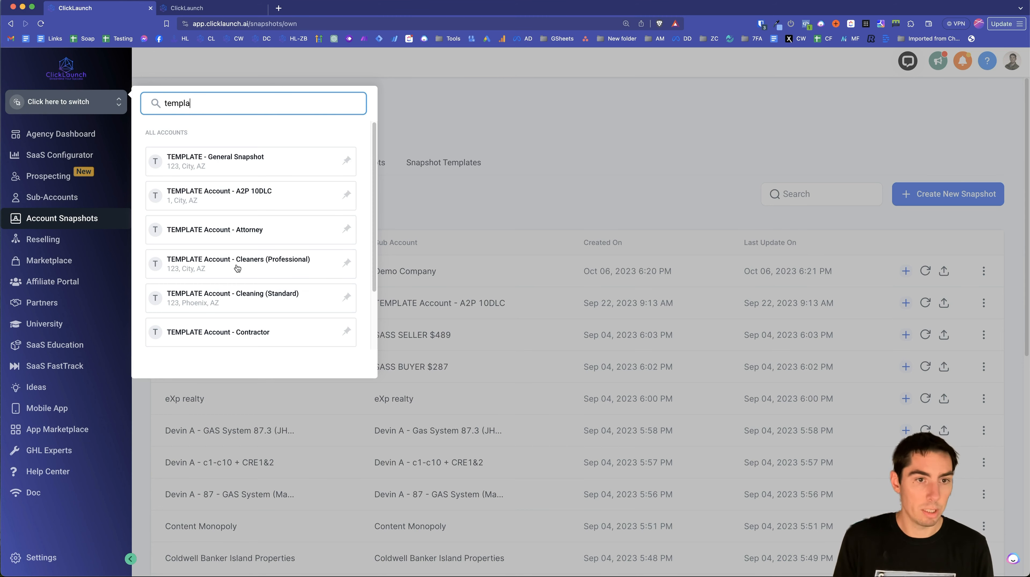
click(258, 262)
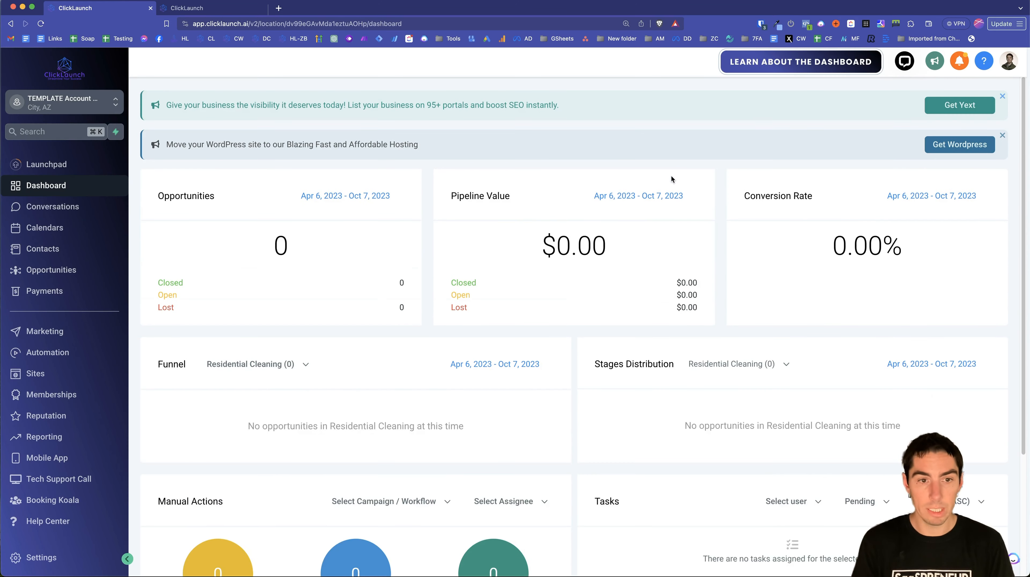
Open the Facebook Opt in Form Sequence workflow in the Facebook Workflows folder and view its [Day 1] - SMS - Instant message.
click(46, 352)
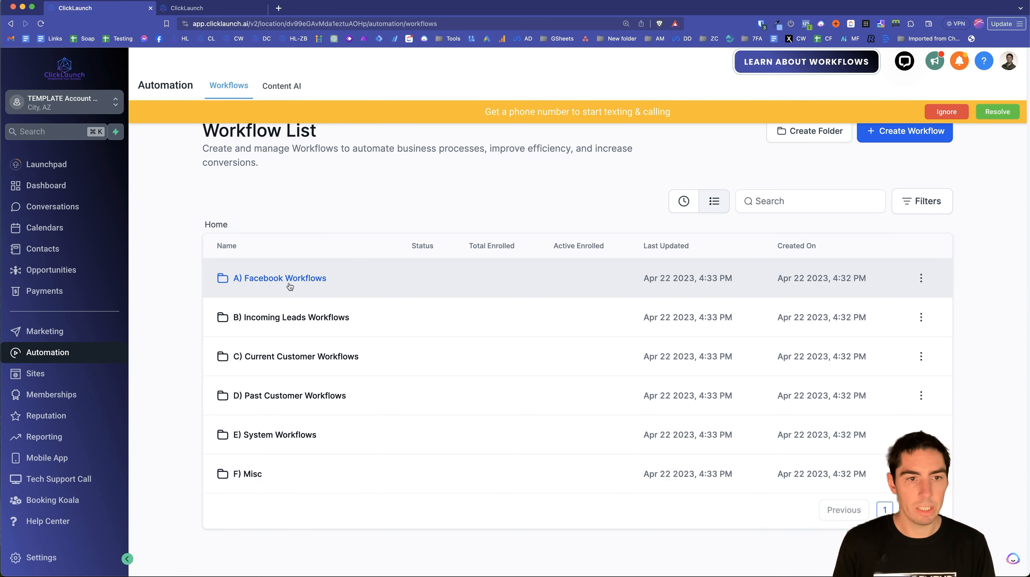
click(262, 278)
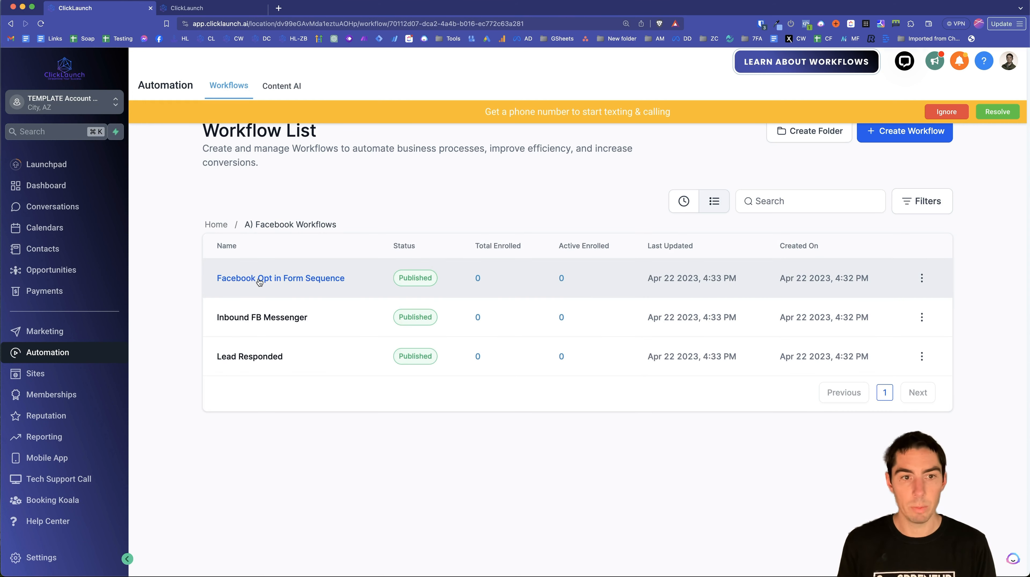
click(259, 282)
scroll(398, 298, down, 6)
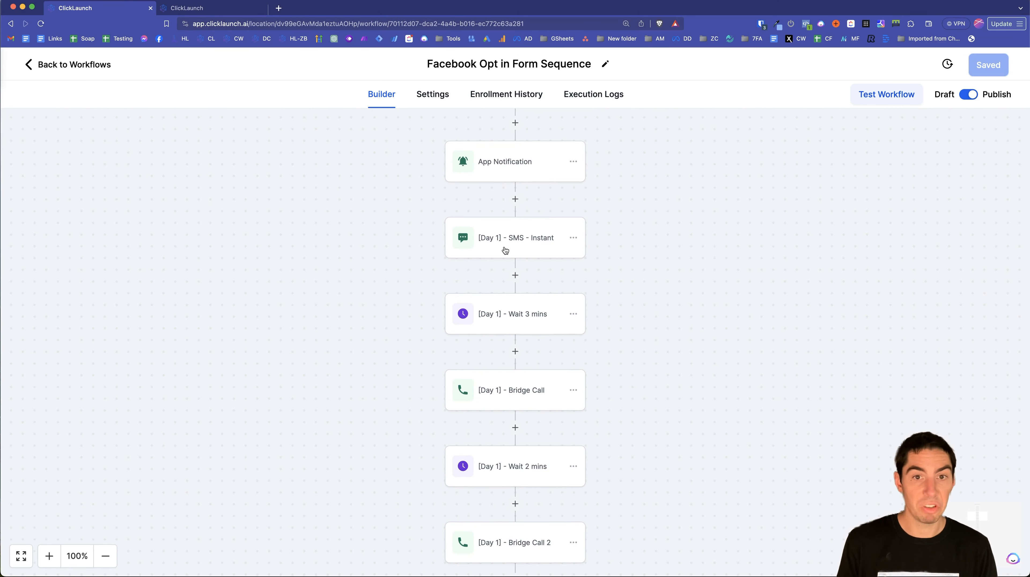
click(505, 251)
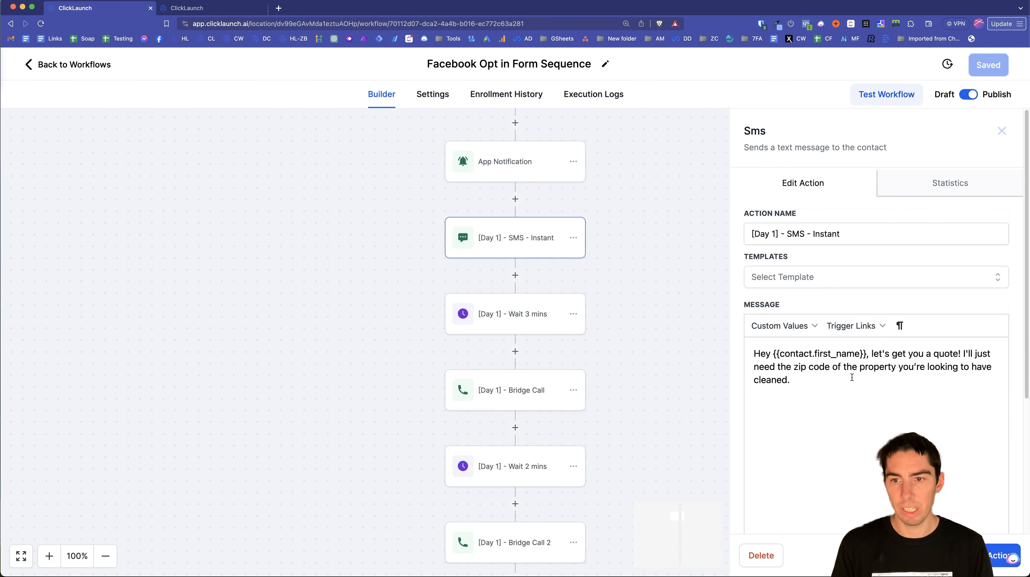
Append "Thank you" to the [Day 1] - SMS - Instant message, save the workflow and return to the workflow list.
click(810, 379)
text(Thank yo)
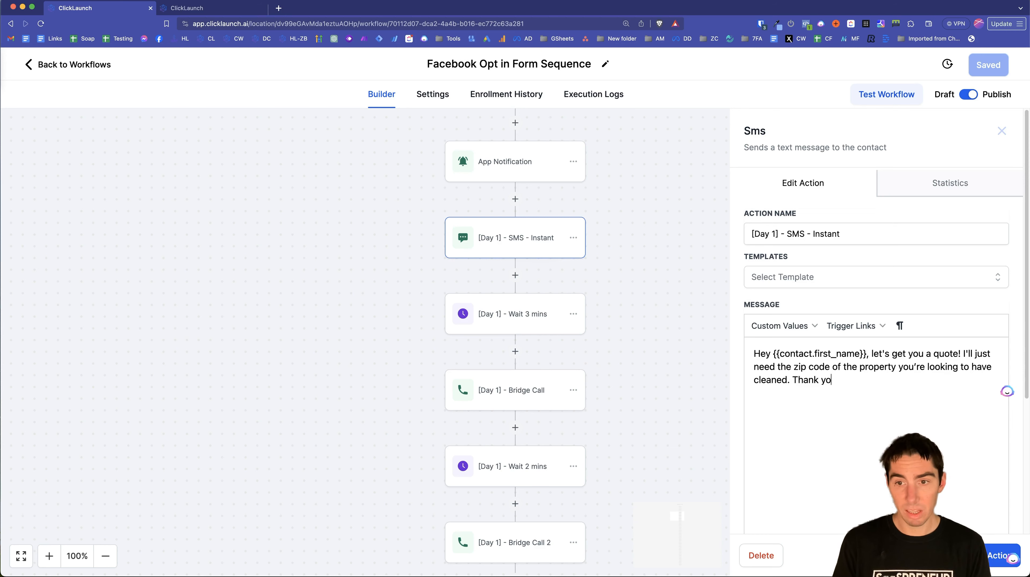
text(u)
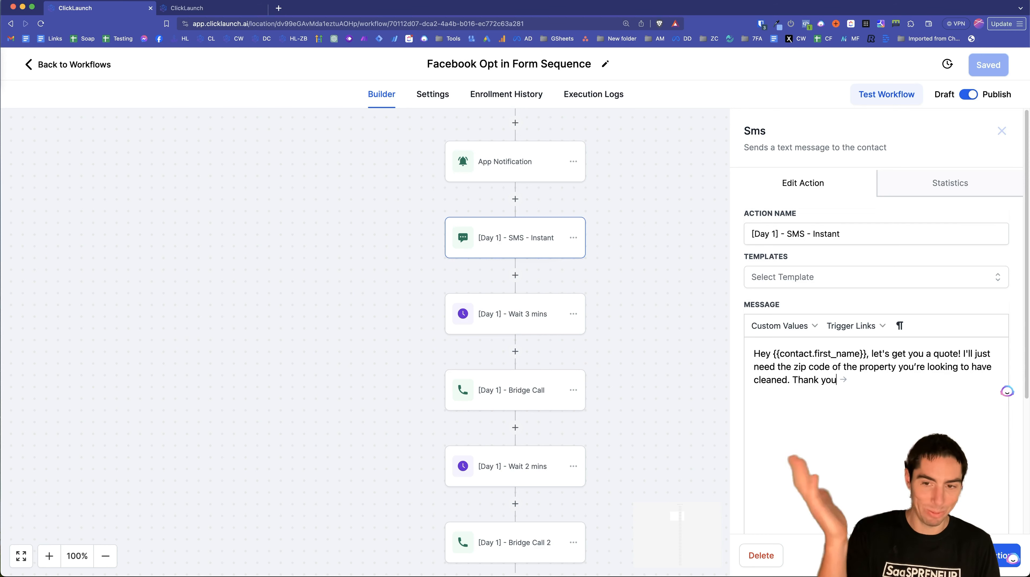
key(Escape)
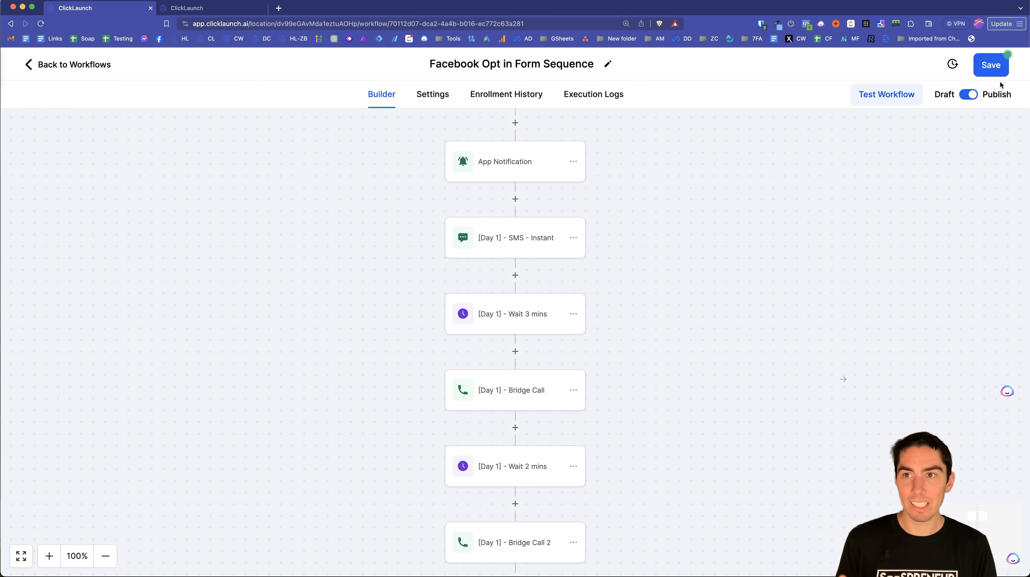
click(1002, 59)
click(72, 65)
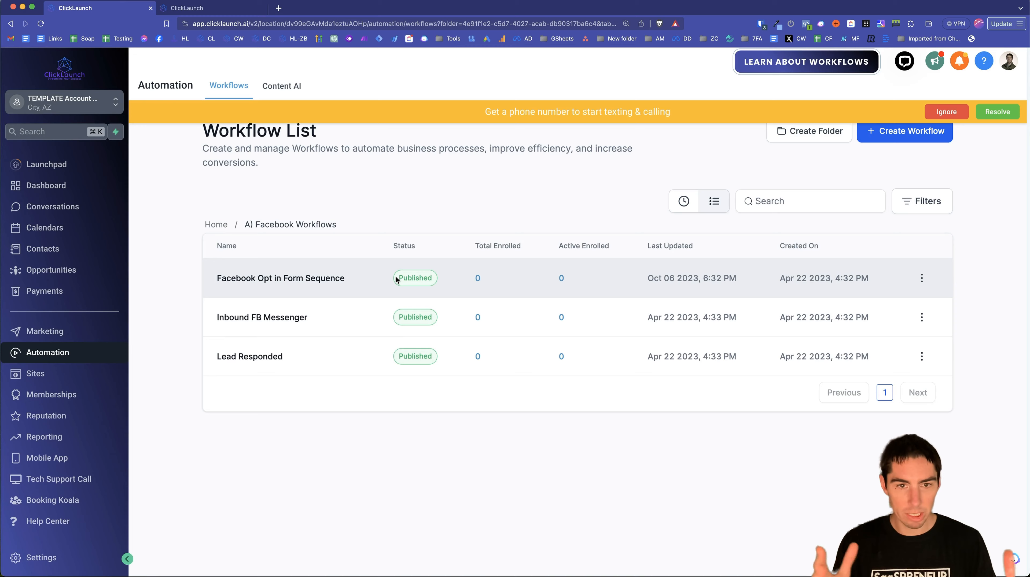
Switch from the template sub-account to the agency view and open Account Snapshots.
click(92, 101)
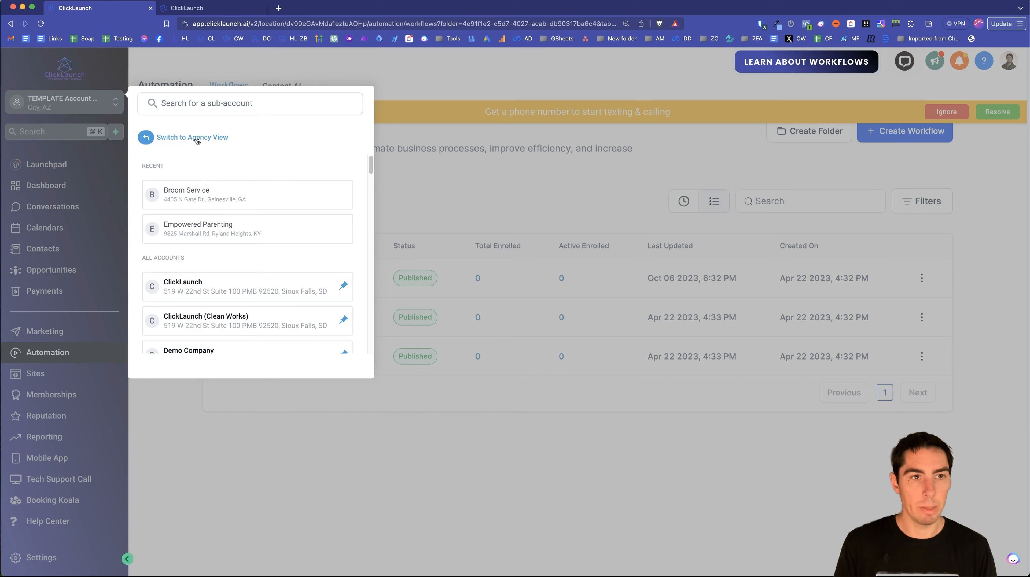
click(197, 136)
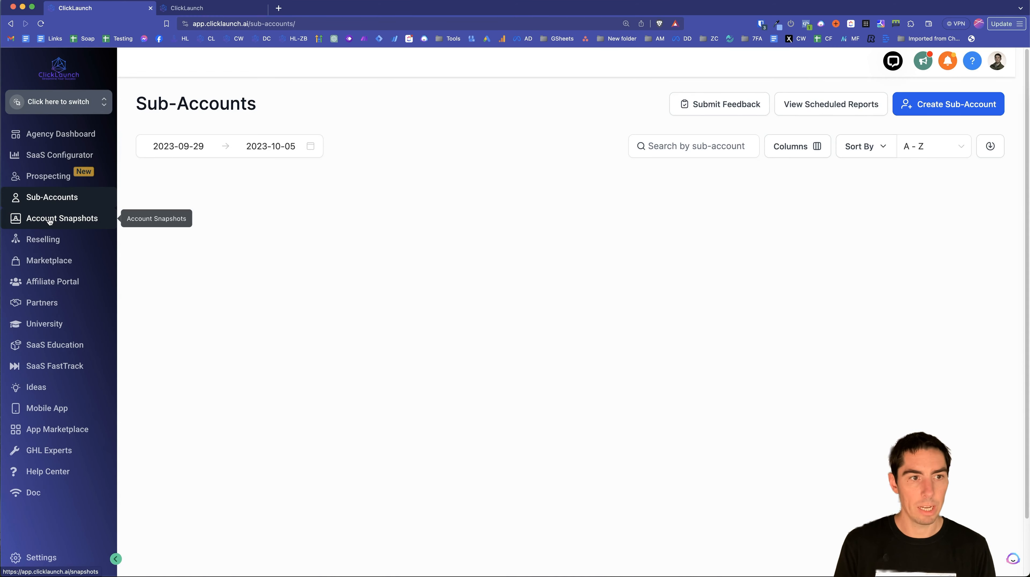
click(44, 220)
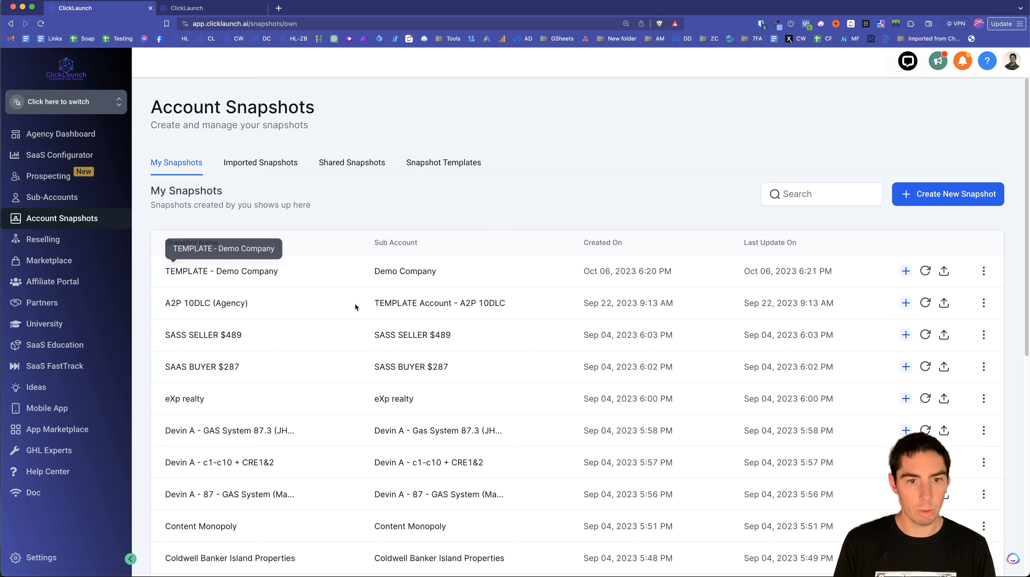
Search the snapshots for "clean" and refresh the TEMPLATE - Cleaners (Professional) snapshot.
click(824, 193)
text(clean)
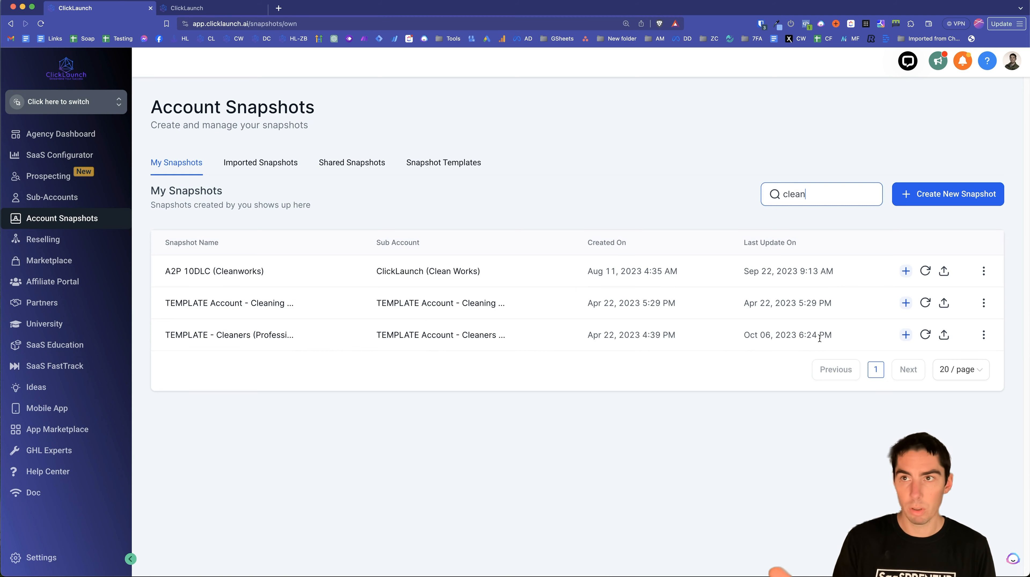
click(925, 334)
click(594, 354)
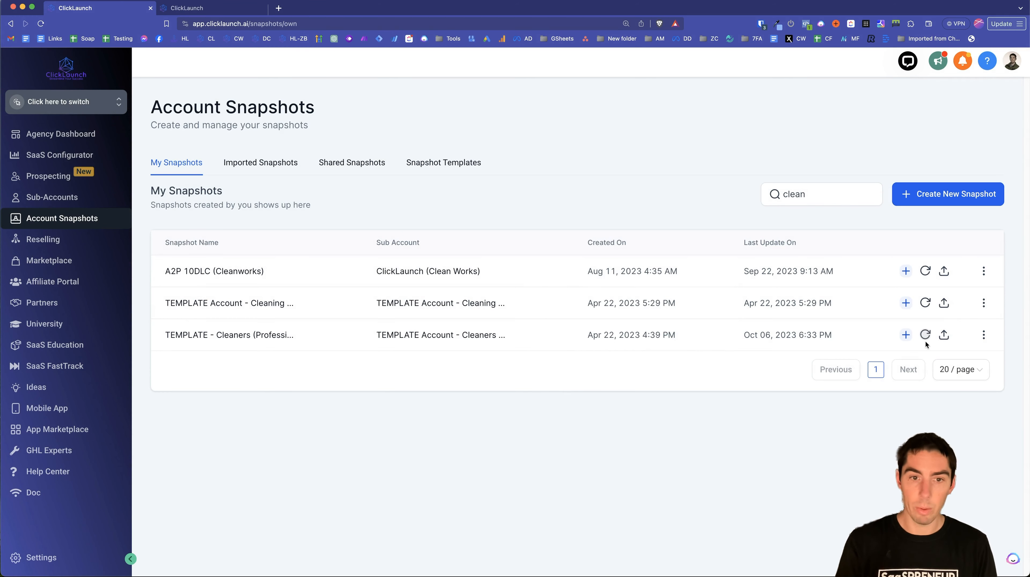
Start pushing the TEMPLATE - Cleaners (Professional) snapshot to its linked locations, skipping Broom Service and Fresh and Clean NYC.
click(944, 336)
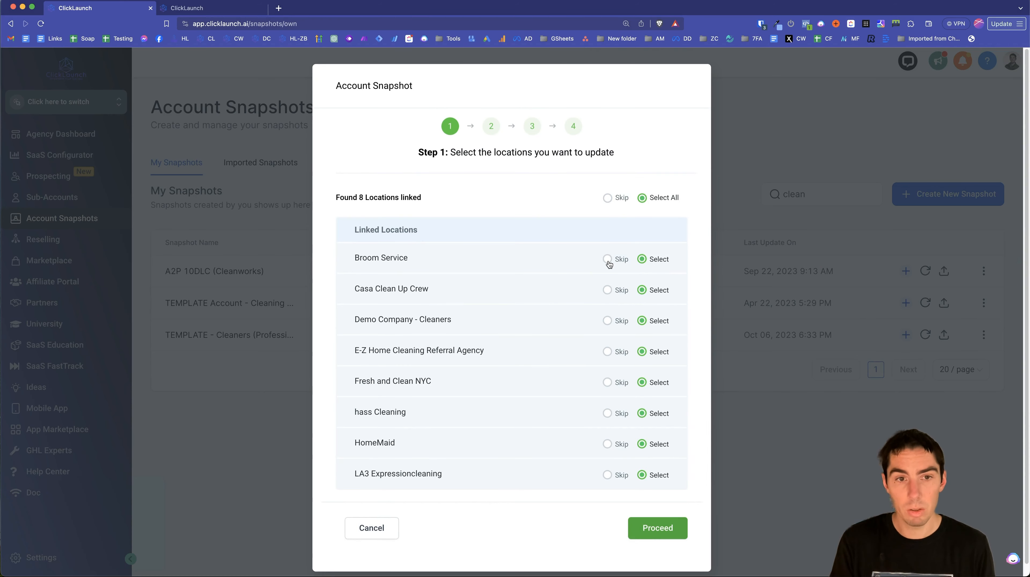
click(607, 260)
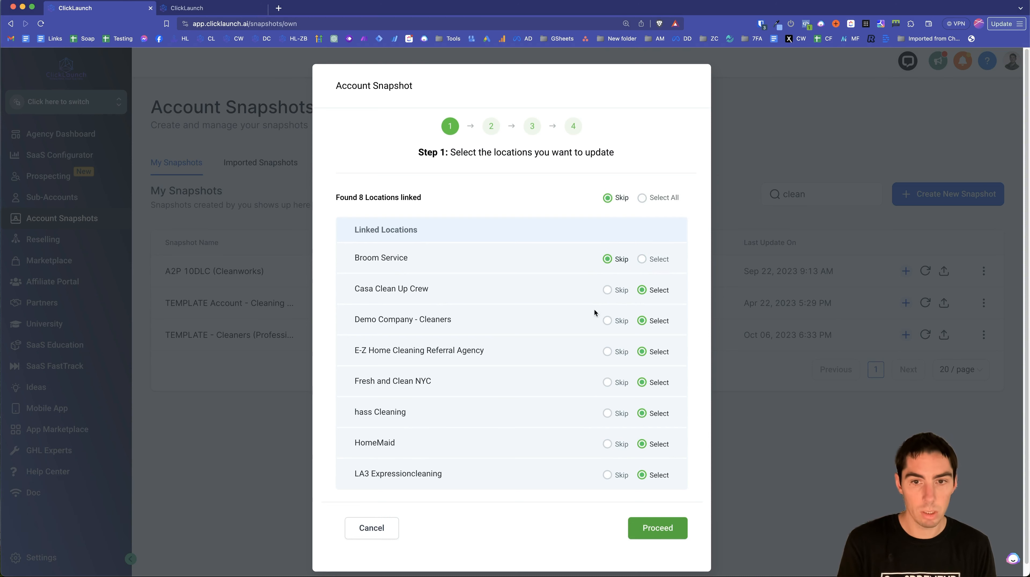
click(607, 383)
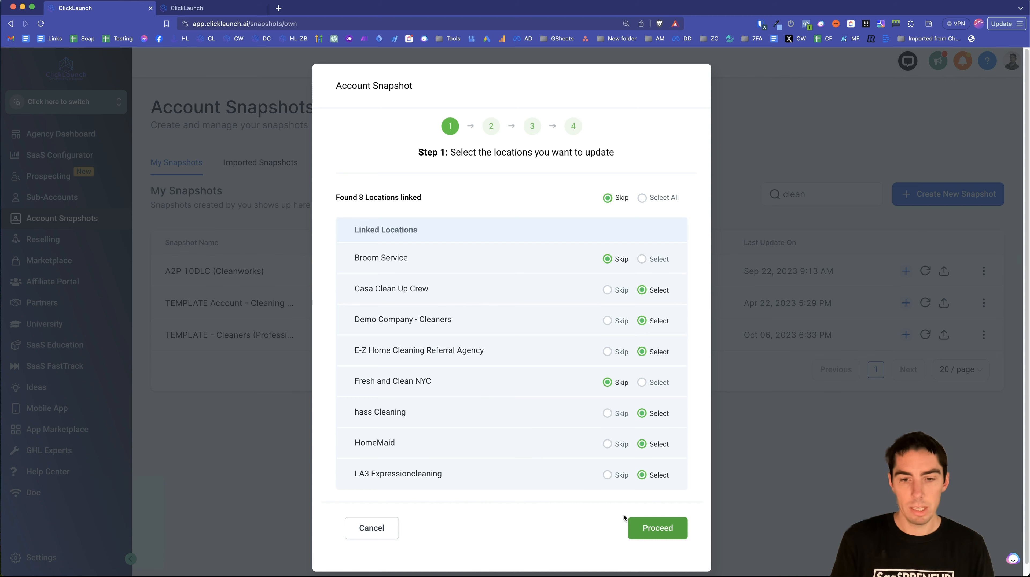
click(646, 527)
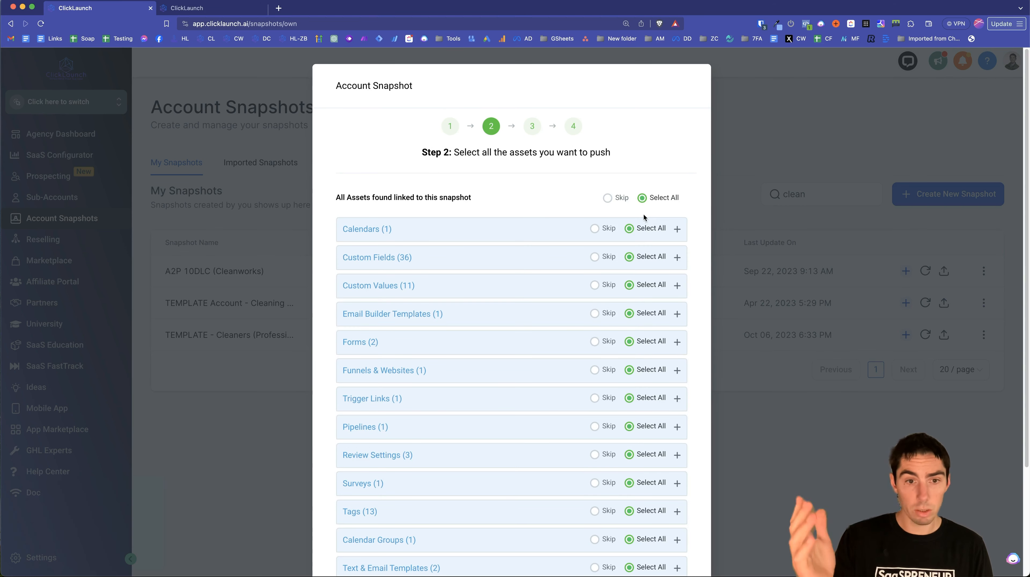
Skip all assets except the Facebook Opt in Form Sequence workflow and proceed to the conflict check.
scroll(631, 513, down, 3)
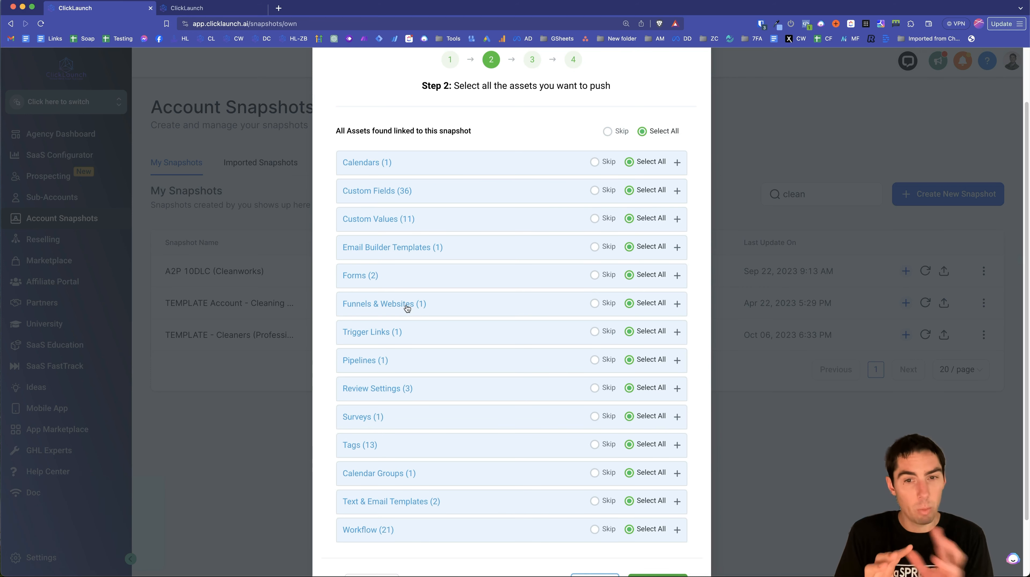
click(607, 132)
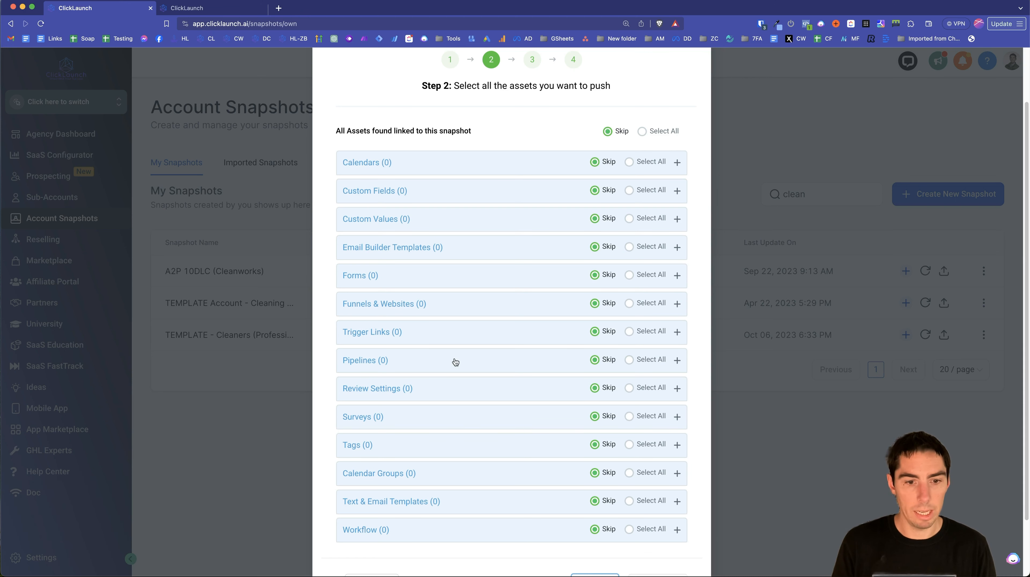
click(676, 529)
scroll(461, 424, down, 5)
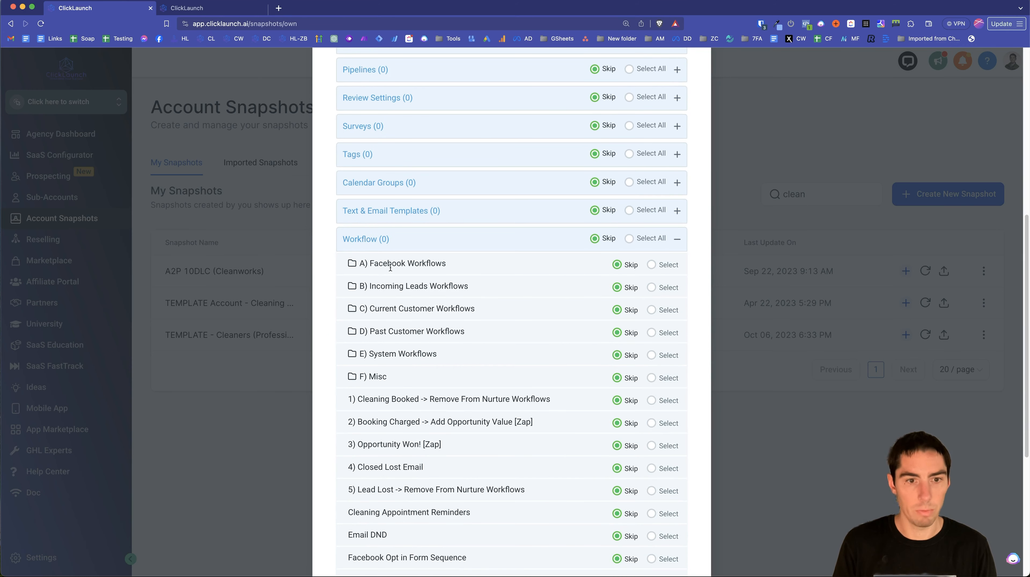
scroll(387, 420, down, 5)
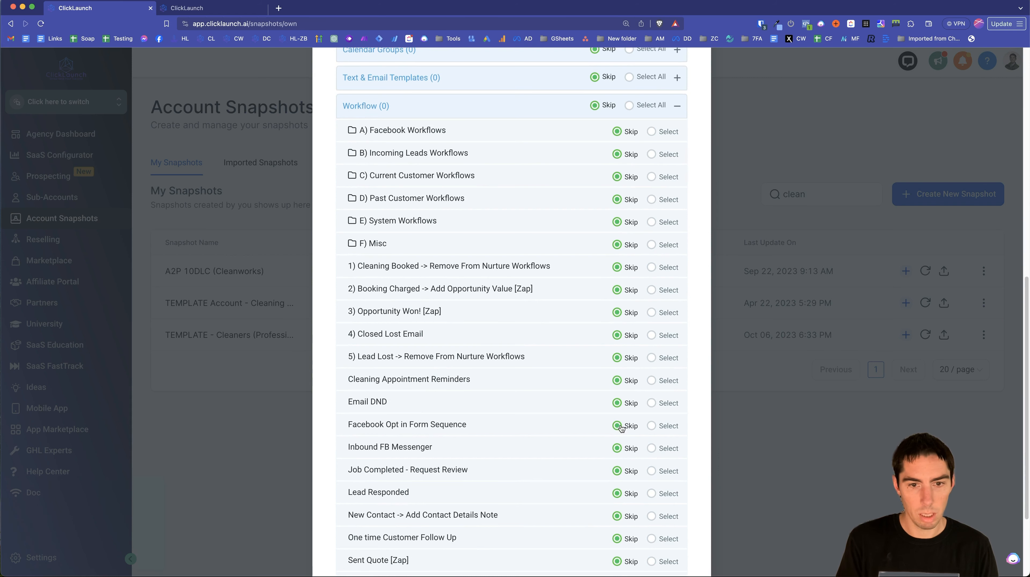
click(658, 428)
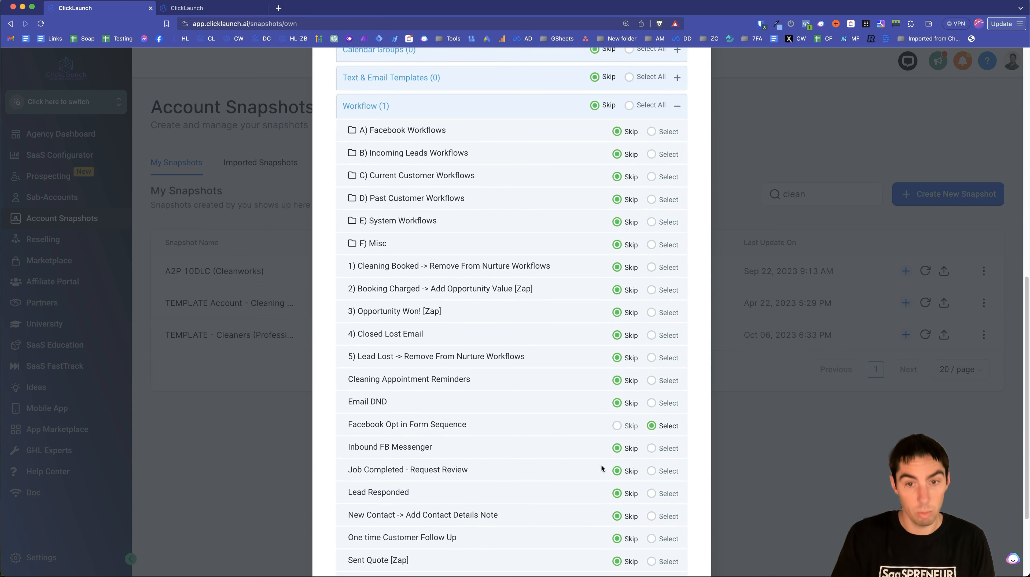
scroll(600, 466, down, 4)
click(651, 513)
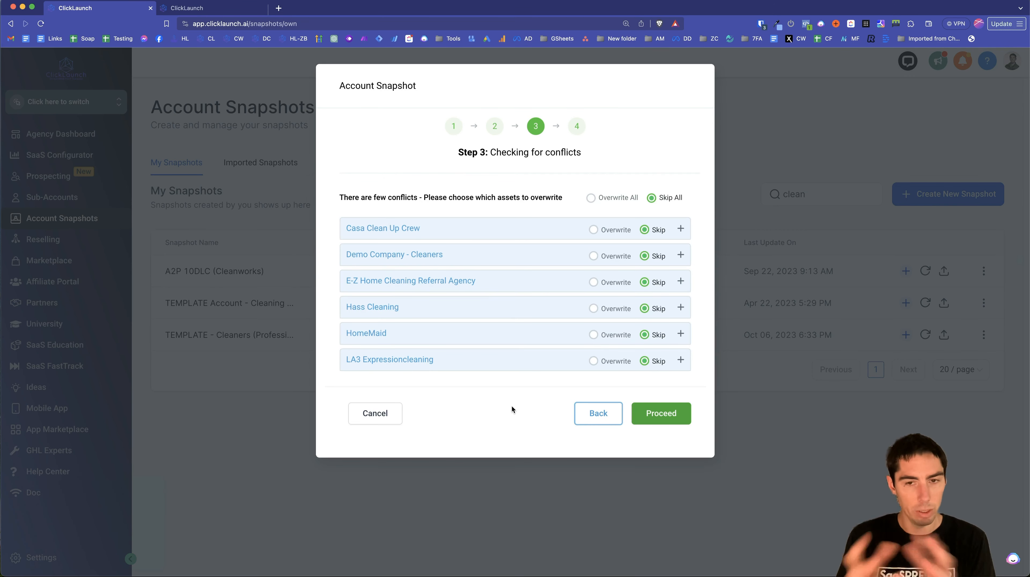
Set all conflicting assets to be overwritten, confirm the overwrite with "Confirm", and acknowledge the push.
click(684, 228)
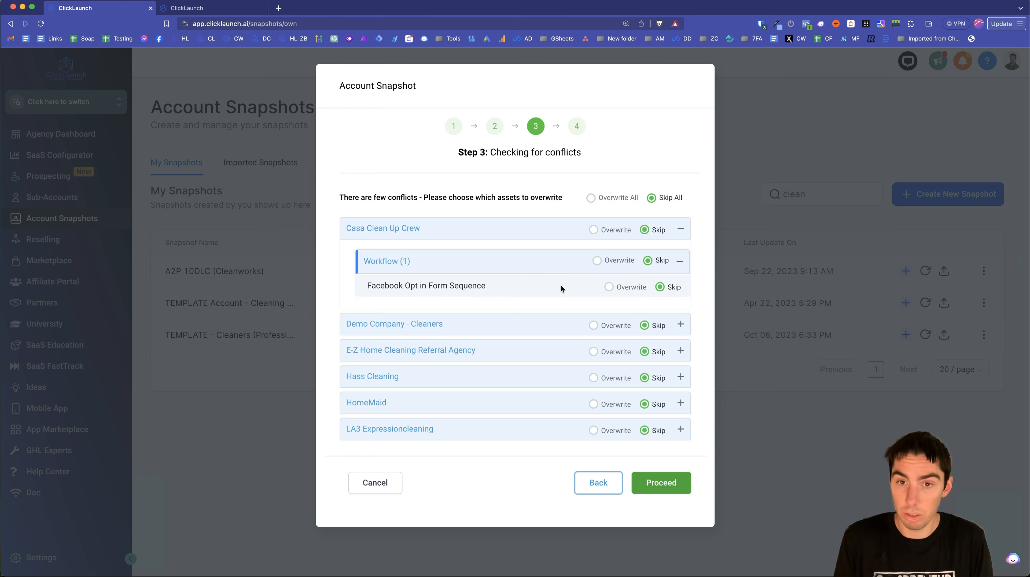
click(591, 199)
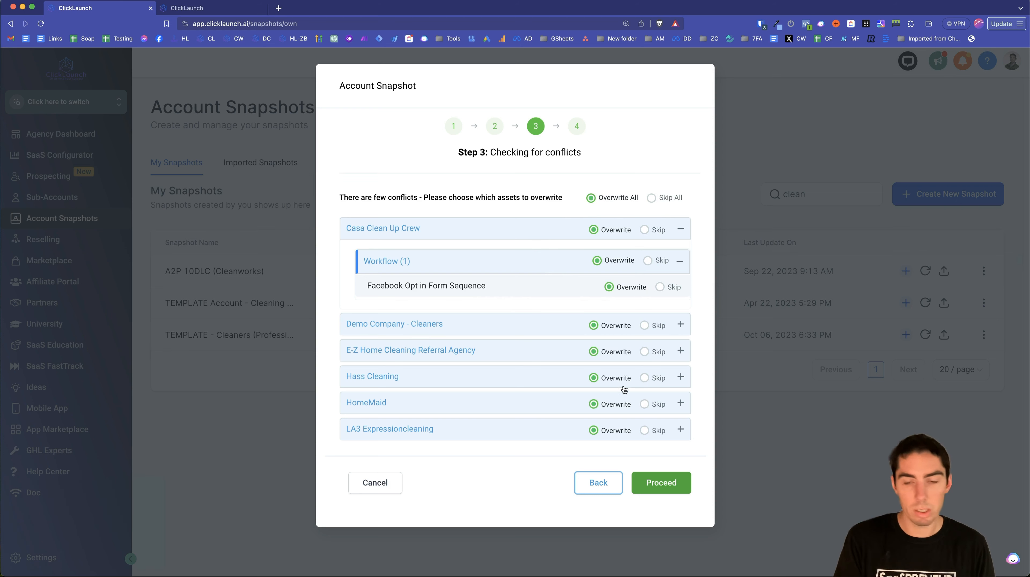
click(668, 487)
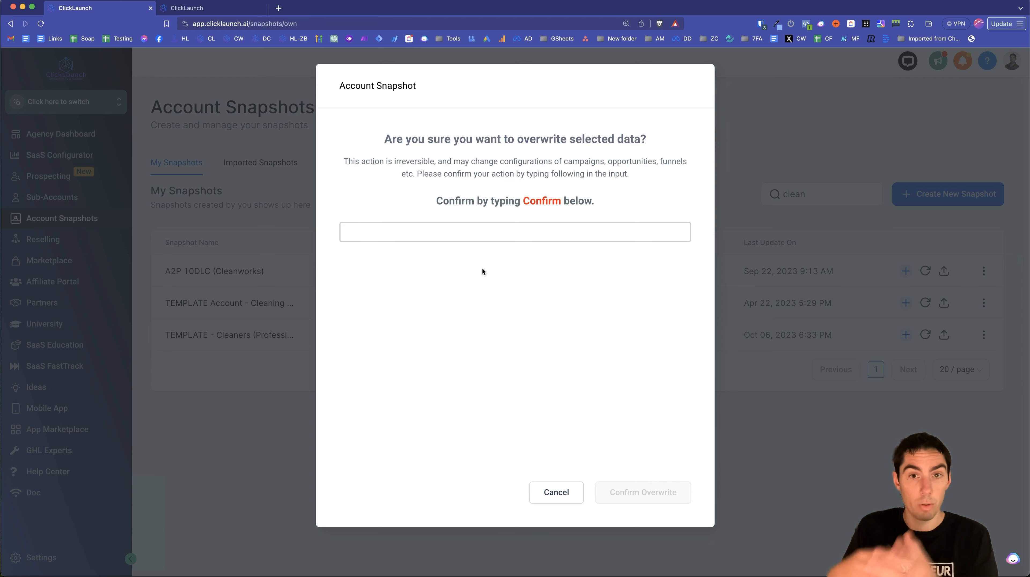
click(399, 231)
text(Confirm)
click(637, 491)
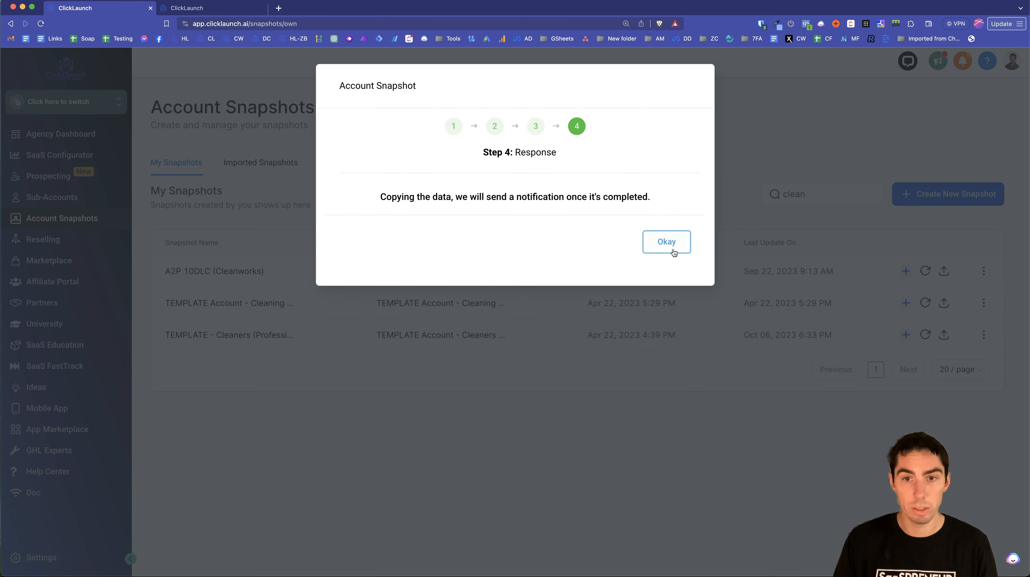
click(666, 243)
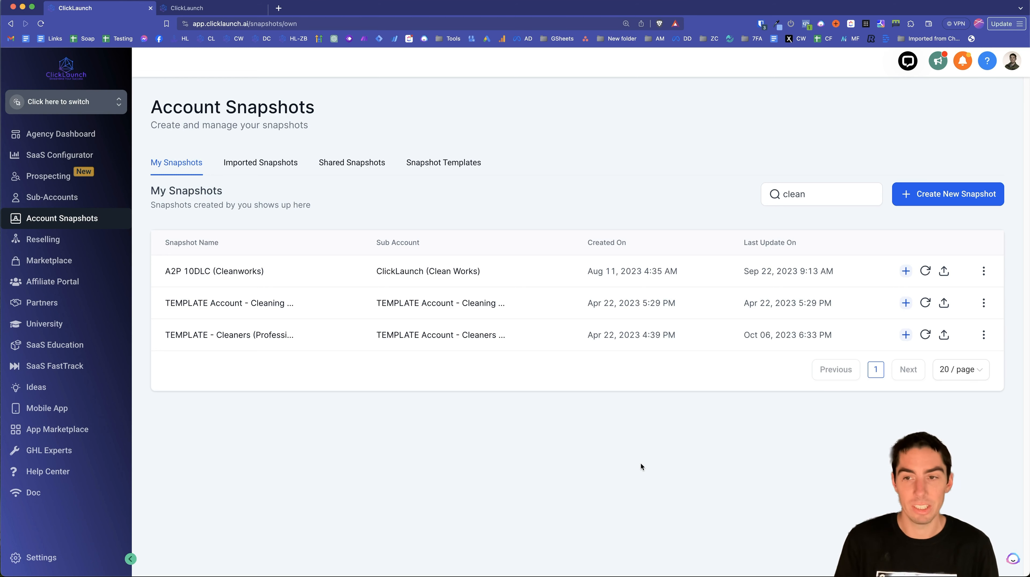
Open the hass Cleaning sub-account from its snapshot notification and its Facebook Opt in Form Sequence workflow in the newer A) Facebook Workflows folder.
click(962, 60)
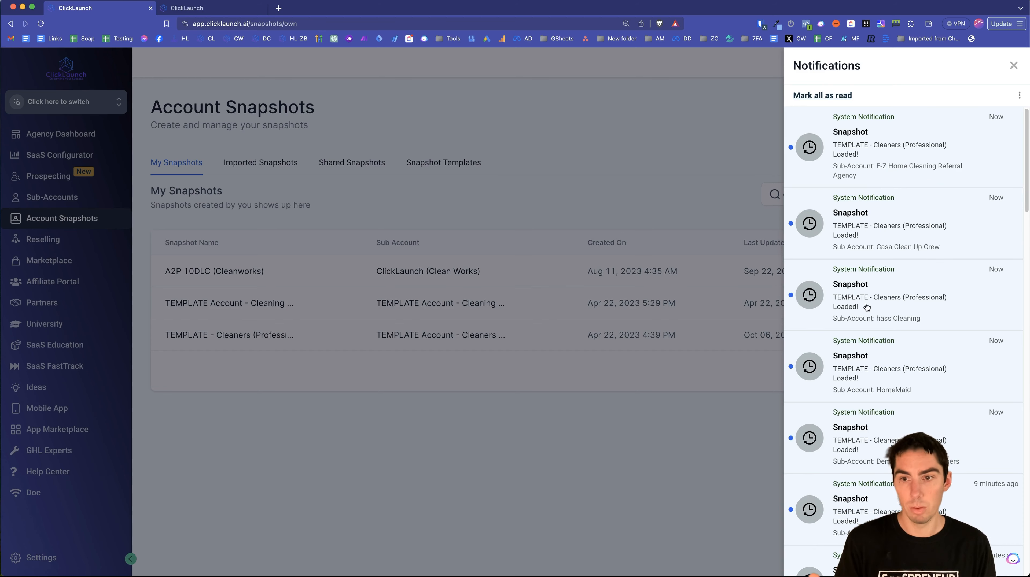
click(902, 305)
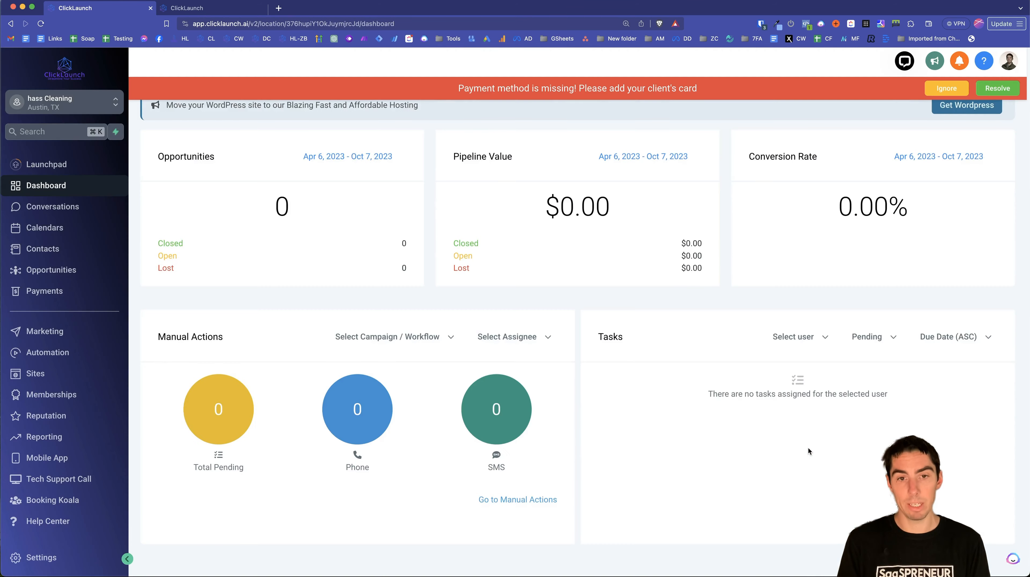
click(72, 359)
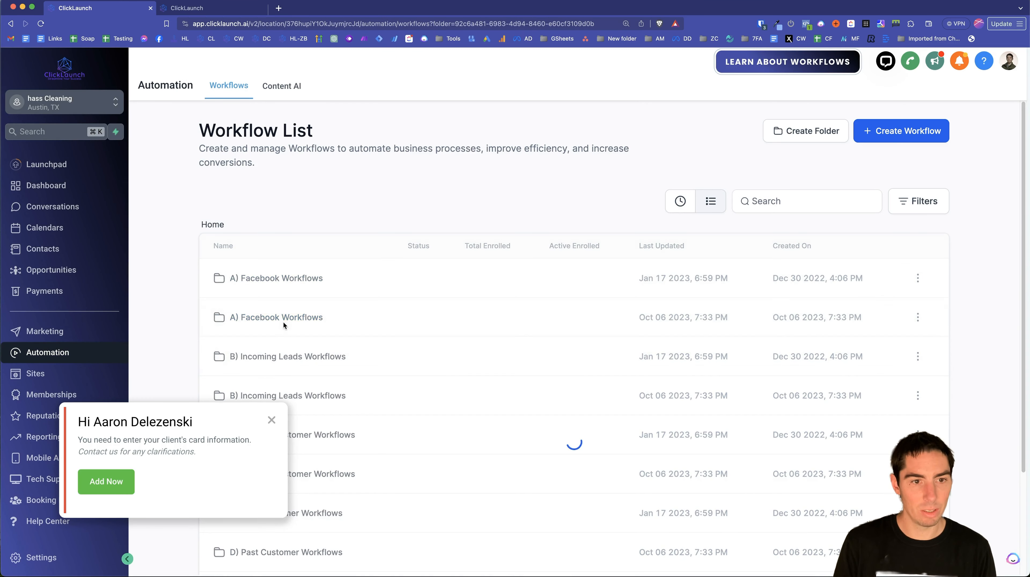
click(283, 323)
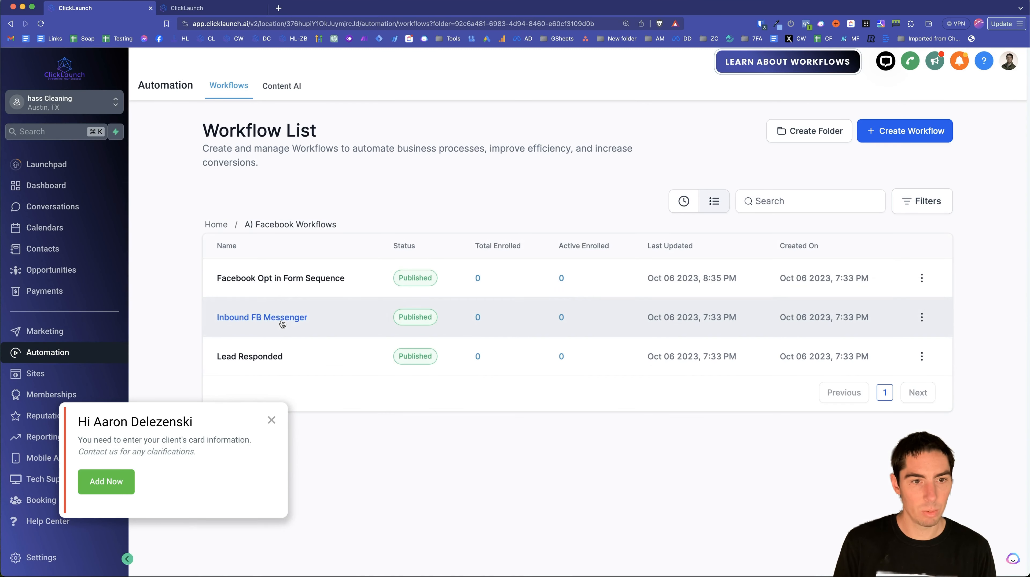
click(301, 279)
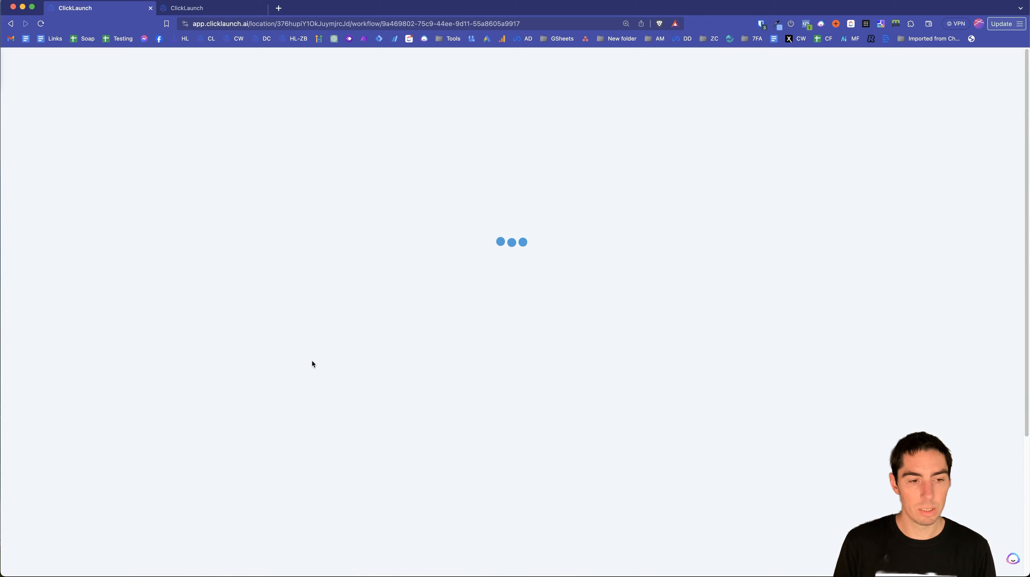
View the [Day 1] - SMS - Instant message in the hass Cleaning workflow and check its closing words.
scroll(418, 385, down, 3)
scroll(417, 385, down, 6)
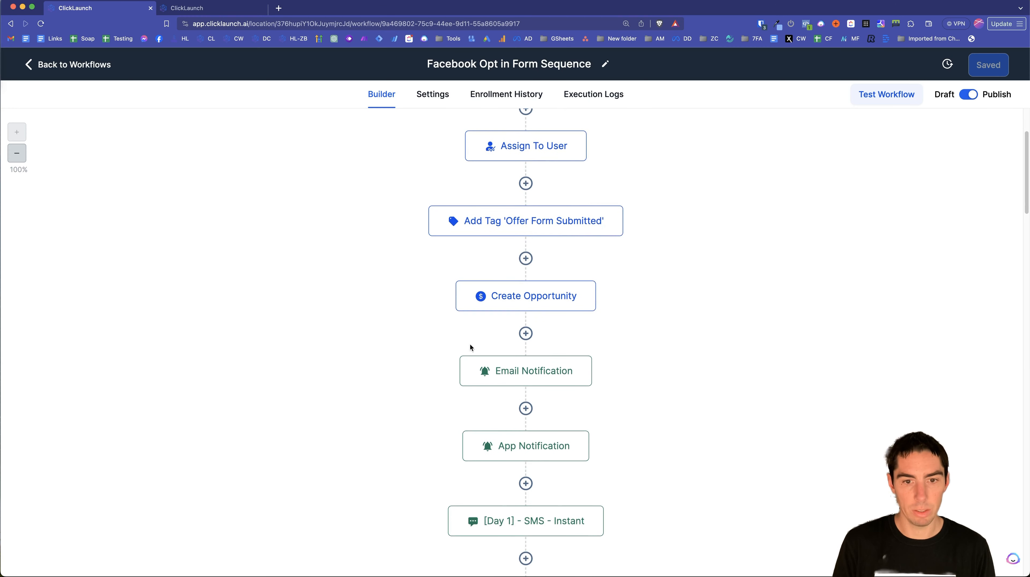
click(540, 262)
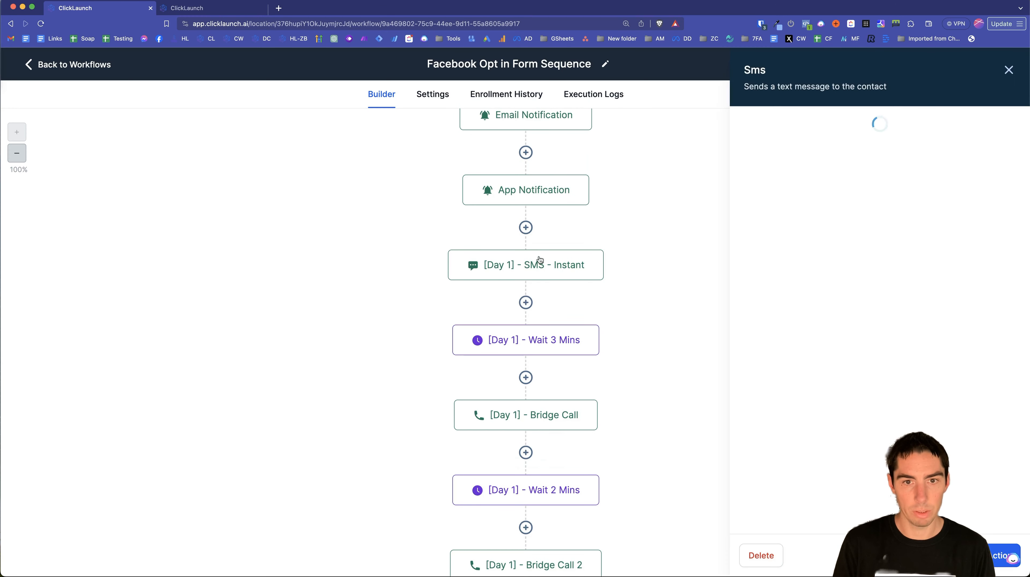
drag(855, 323, 782, 319)
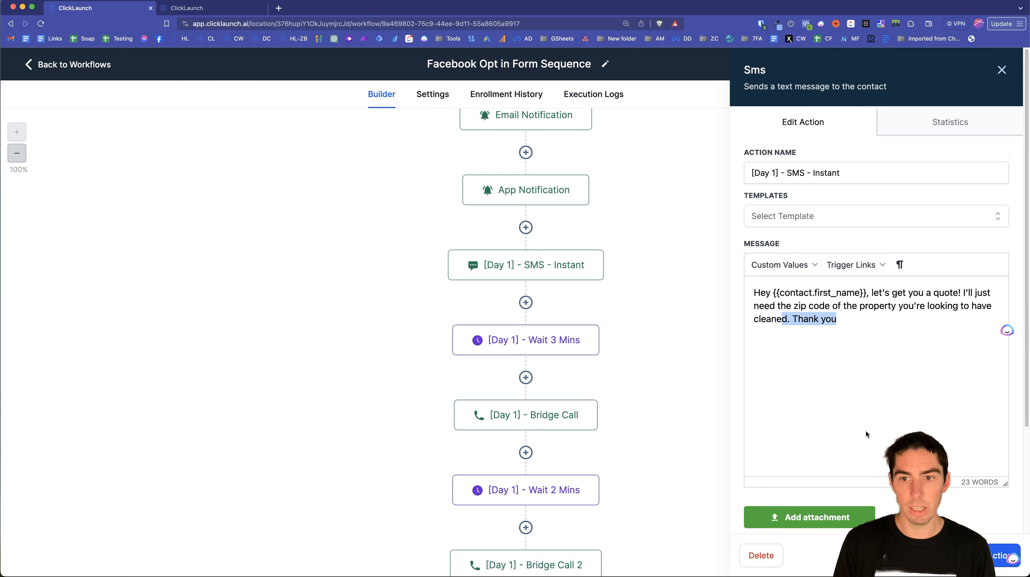
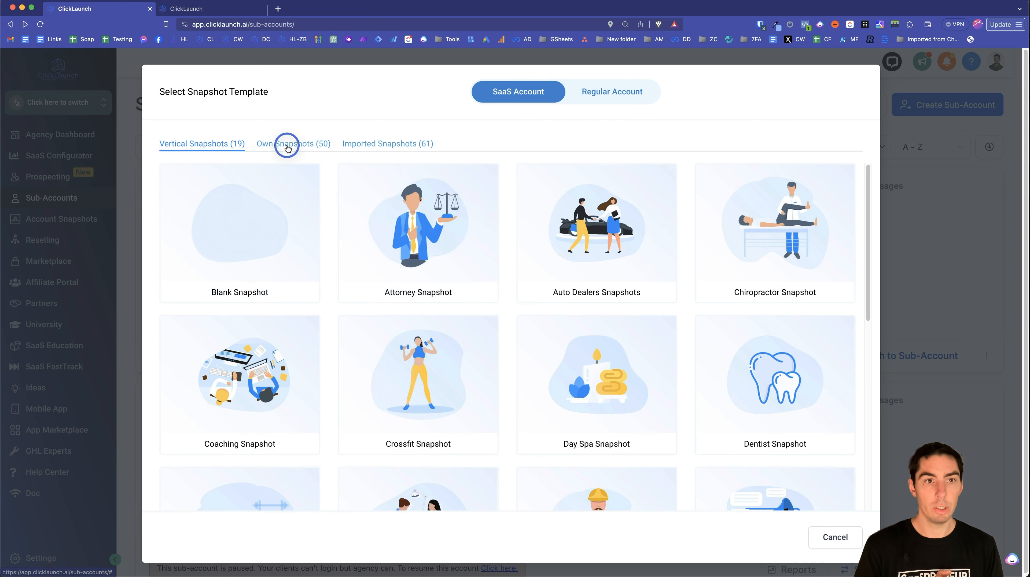
Choose the own snapshot TEMPLATE - Cleaners (Professional) for a new SaaS sub-account.
scroll(371, 324, down, 15)
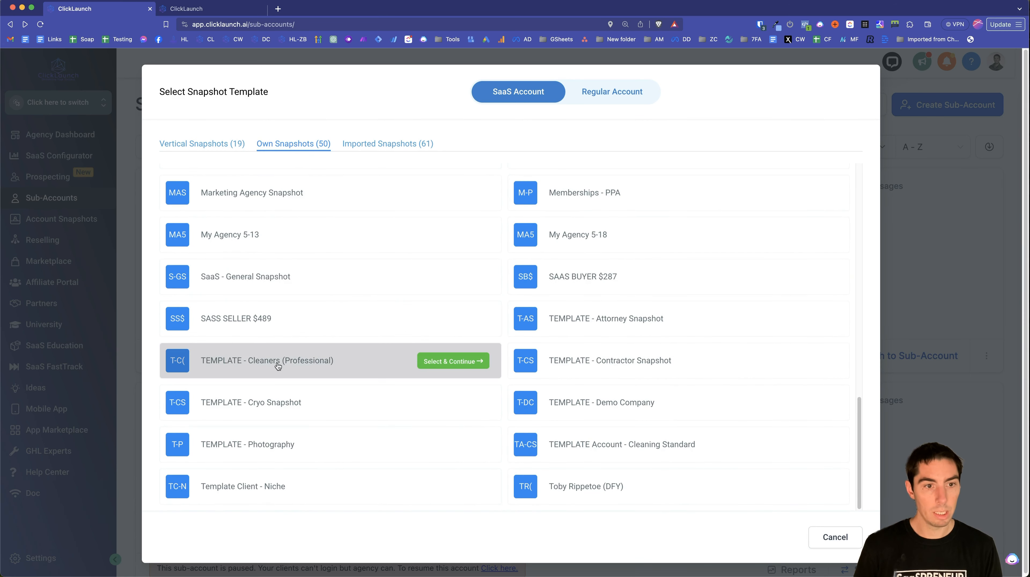
click(457, 361)
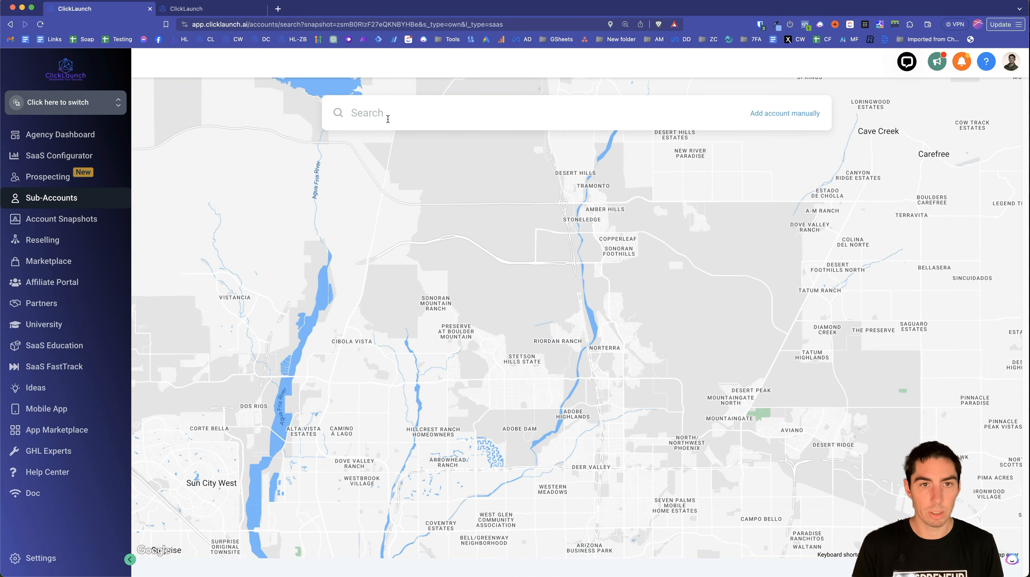
Search for "cleaner" and choose the Cleaners business on East Thunderbird Road in Phoenix as the new sub-account.
click(370, 112)
text(cleaner)
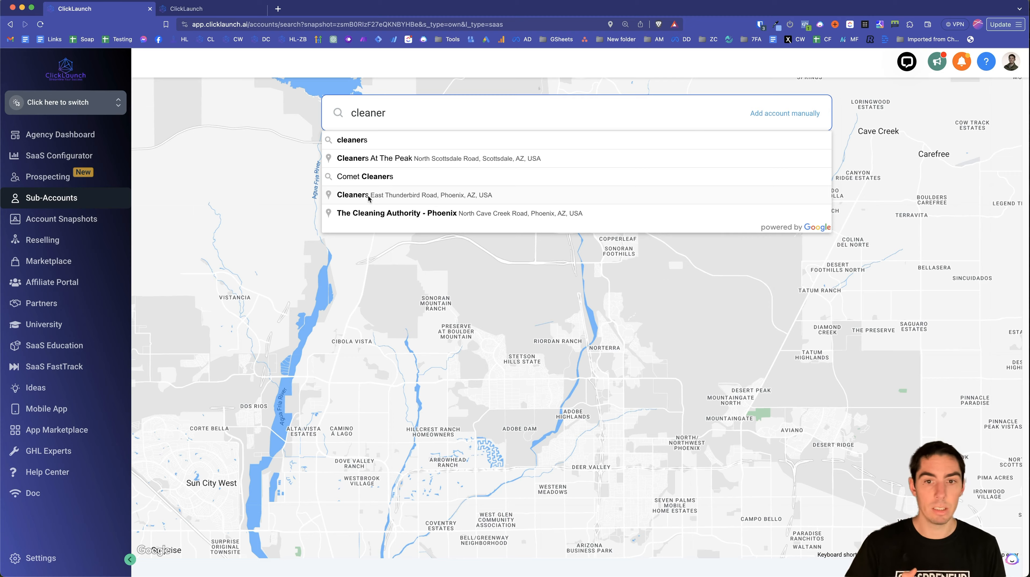
click(369, 196)
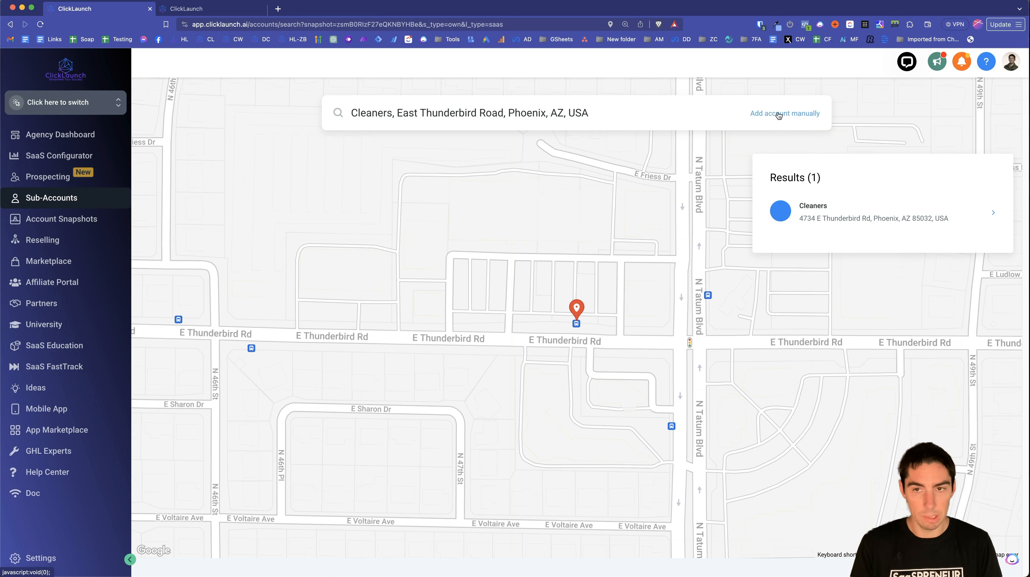
click(872, 216)
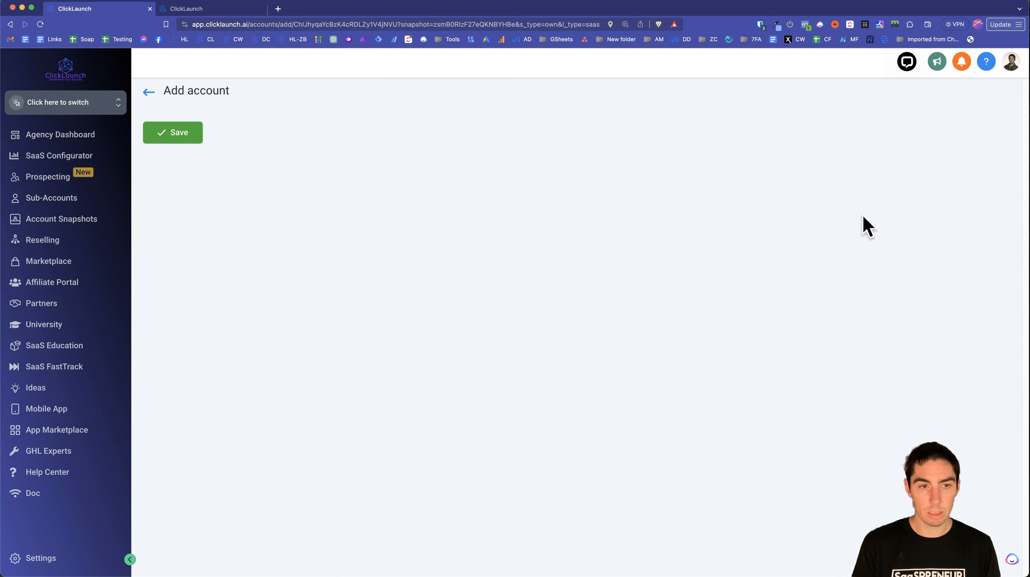
Enter the contact's first name, last name and email address in the new sub-account's account info.
click(210, 204)
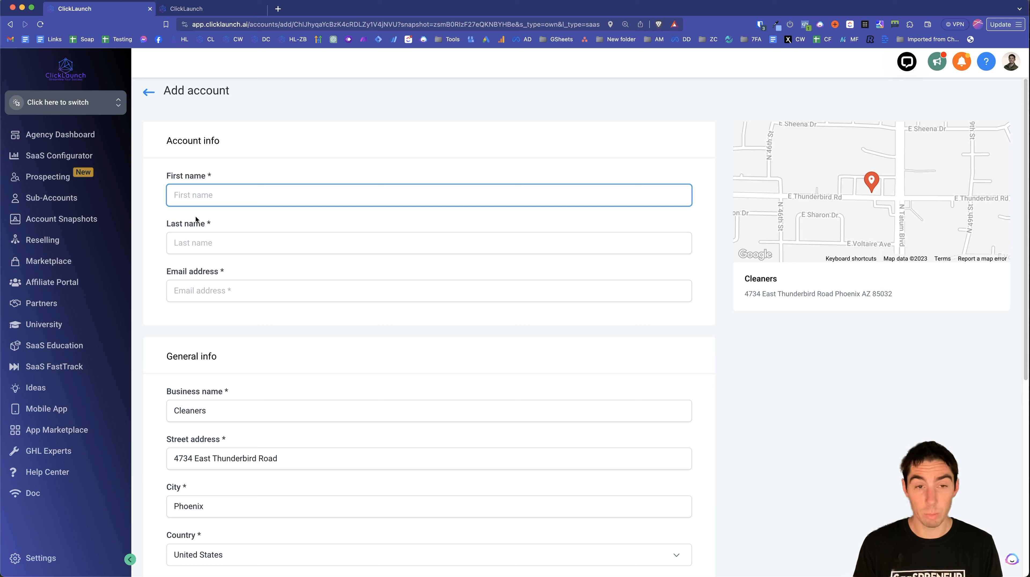
text(fdjfd)
key(Tab)
text(fdjfd)
key(Tab)
text(fdjfd@g.com)
Enter the business phone number, set the time zone to GMT-10:00 Pacific/Honolulu (HST), and save the new Cleaners account.
scroll(260, 374, down, 5)
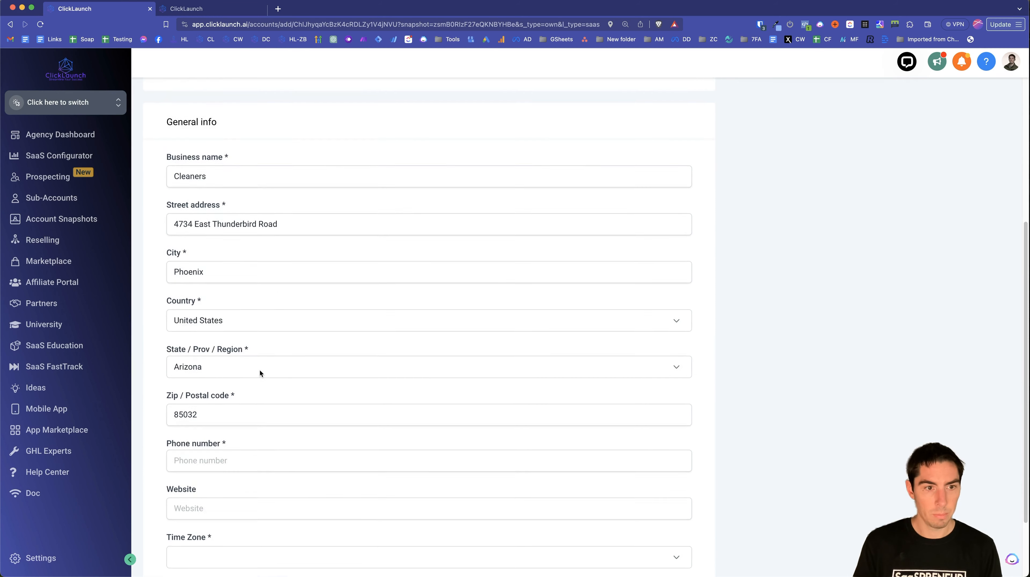
scroll(260, 374, down, 1)
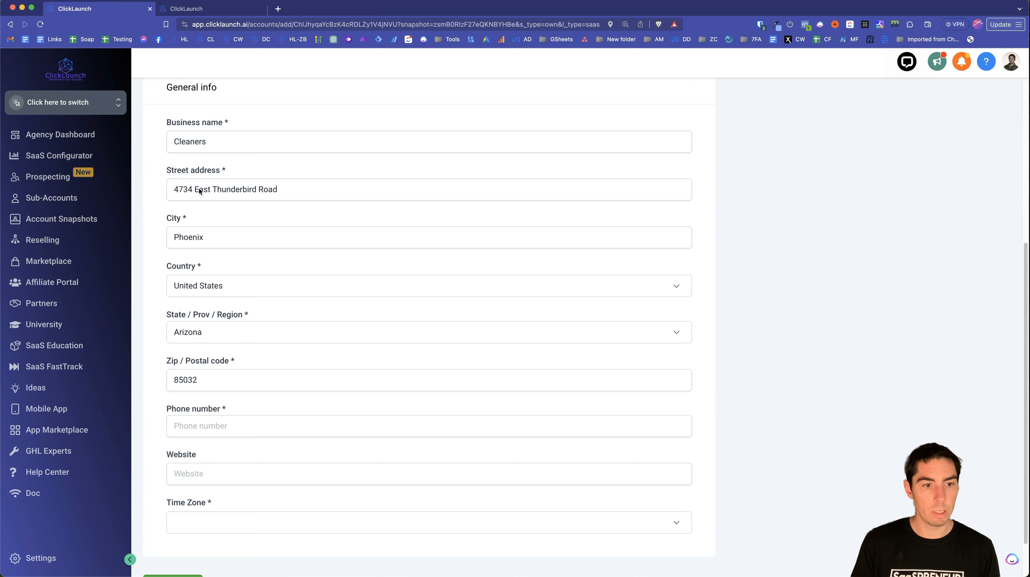
scroll(222, 352, down, 1)
click(200, 376)
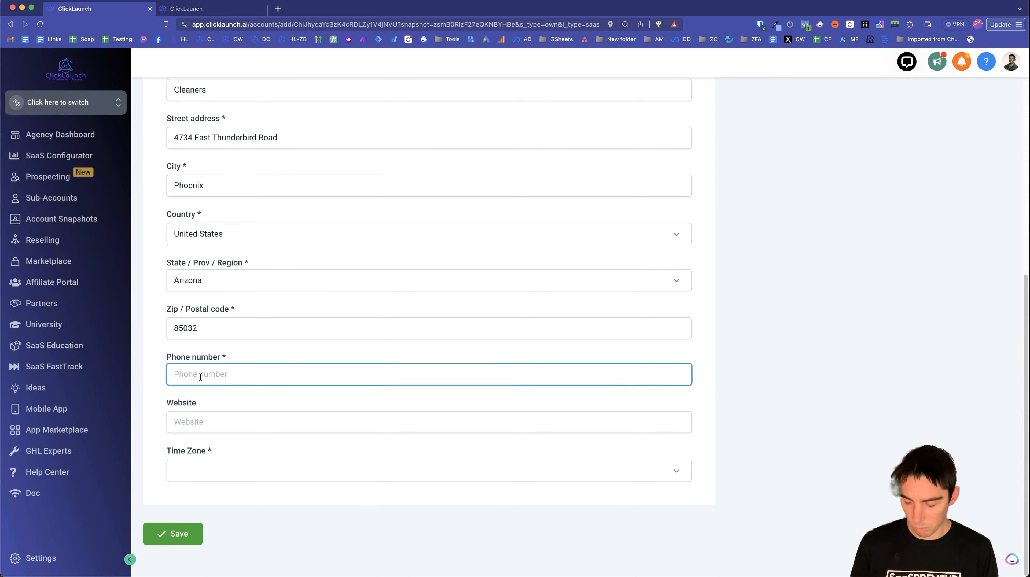
text((619) 555-5555)
click(214, 479)
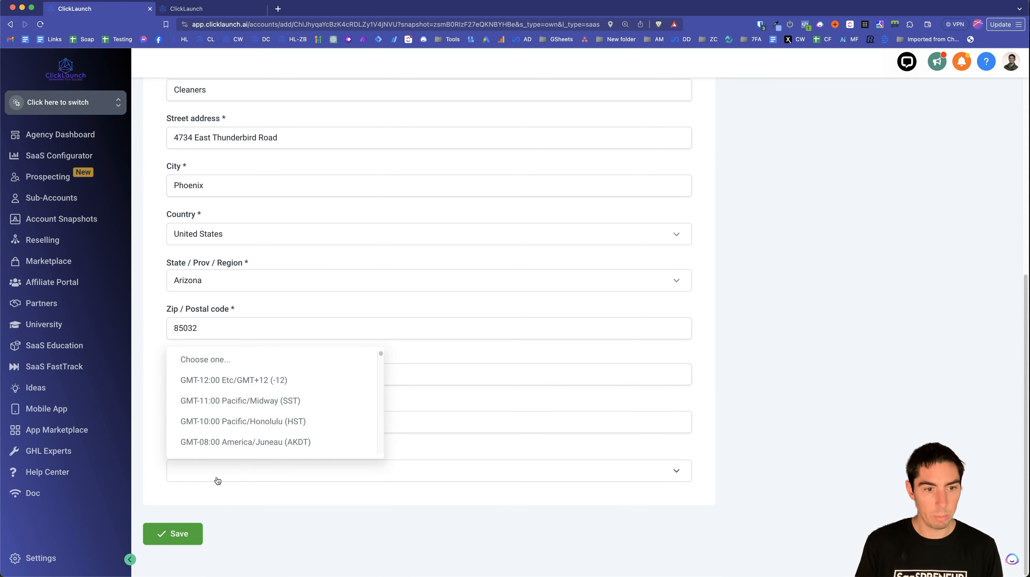
click(267, 422)
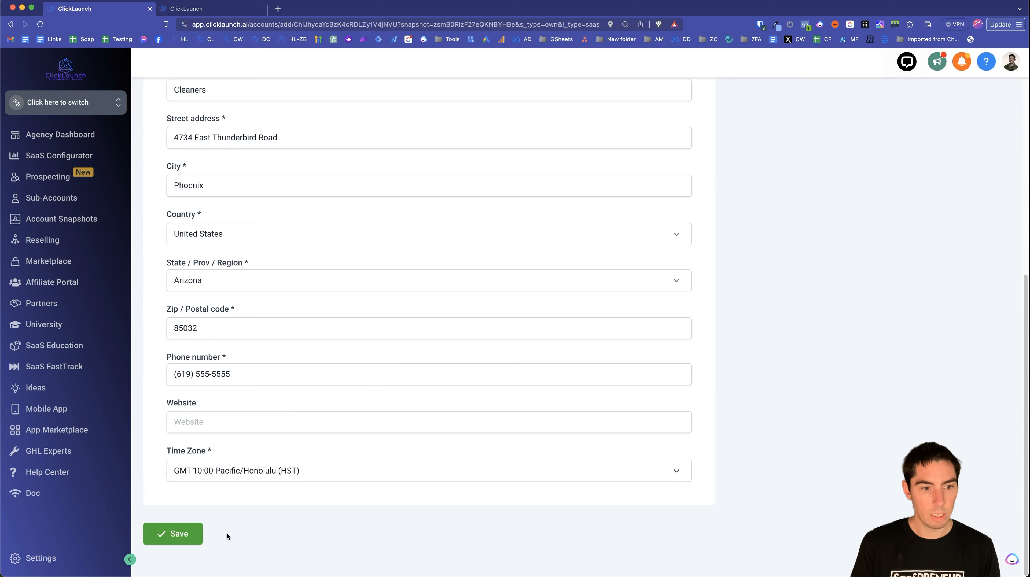
click(187, 535)
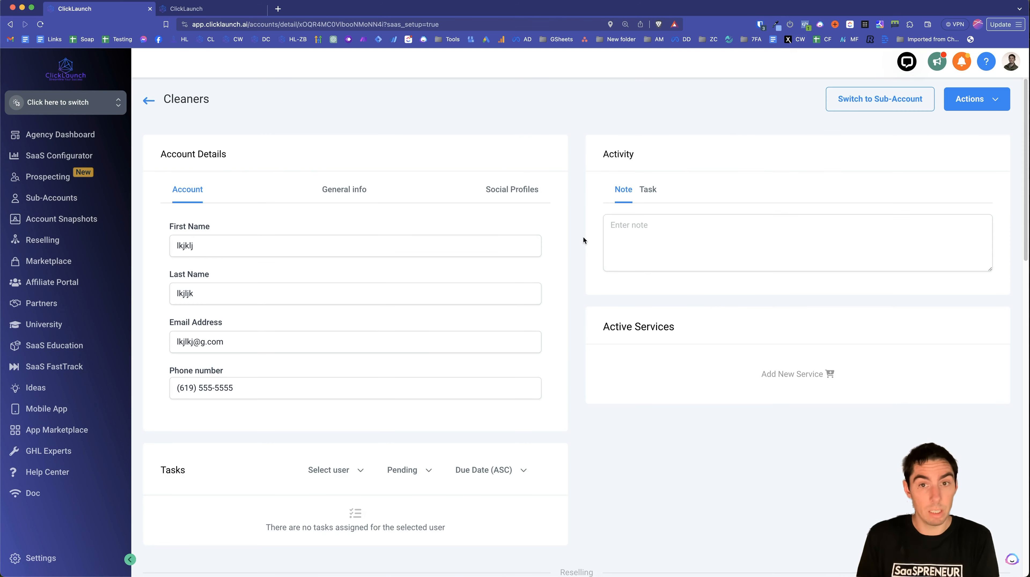
Switch to the Cleaners sub-account and review its workflows, funnels, custom fields and custom values.
click(899, 100)
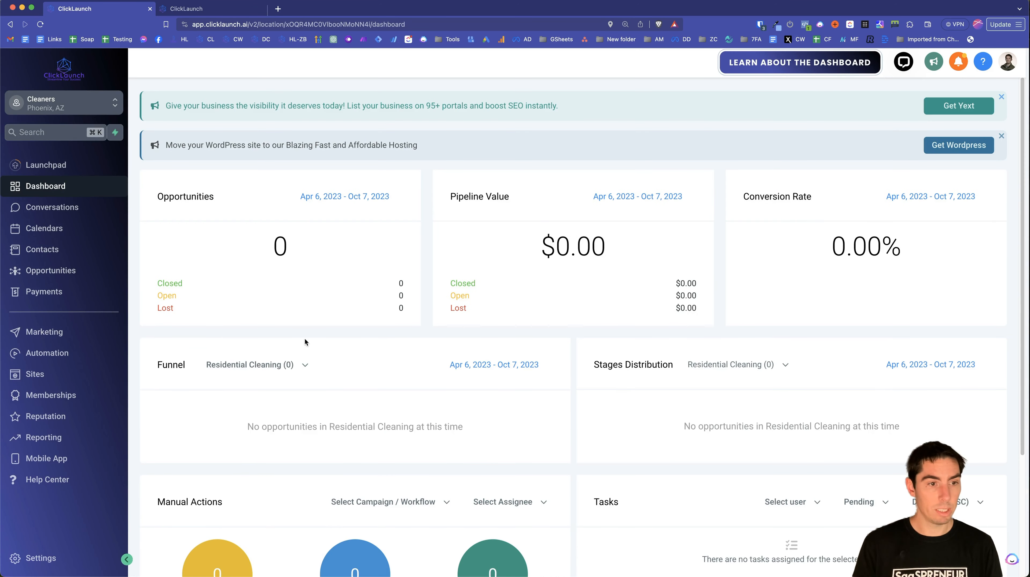
click(48, 353)
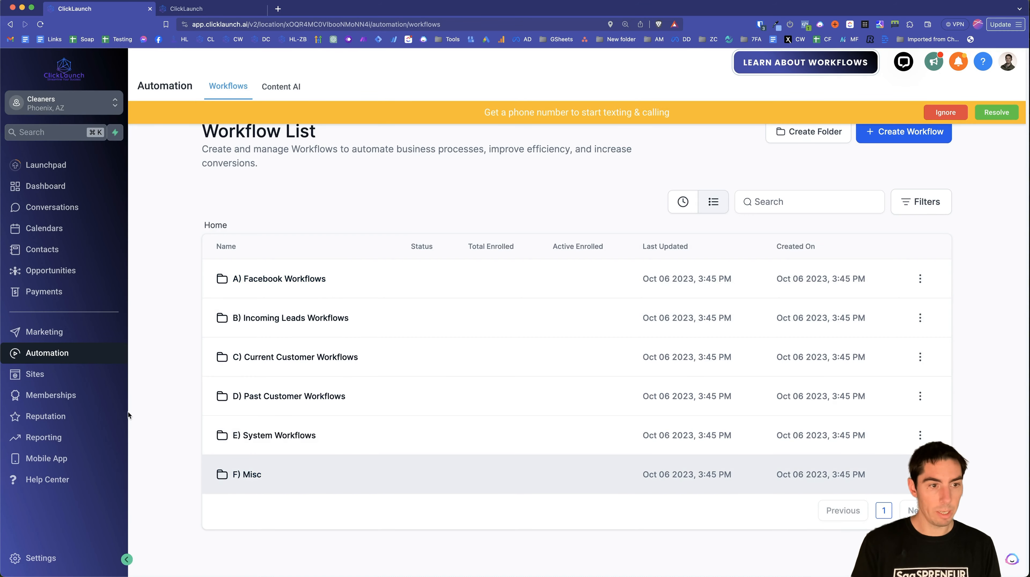
click(58, 378)
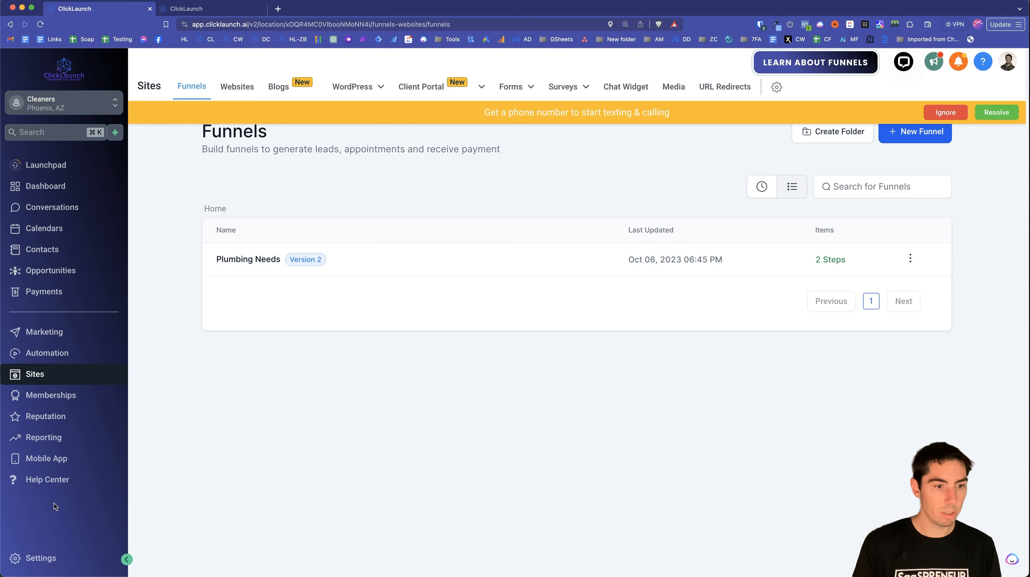
click(39, 558)
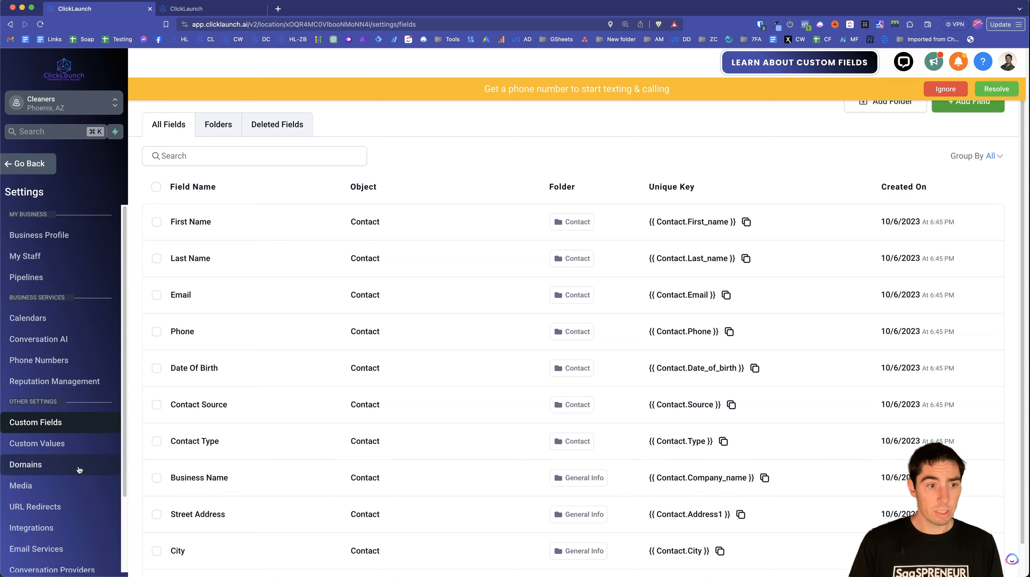
click(64, 439)
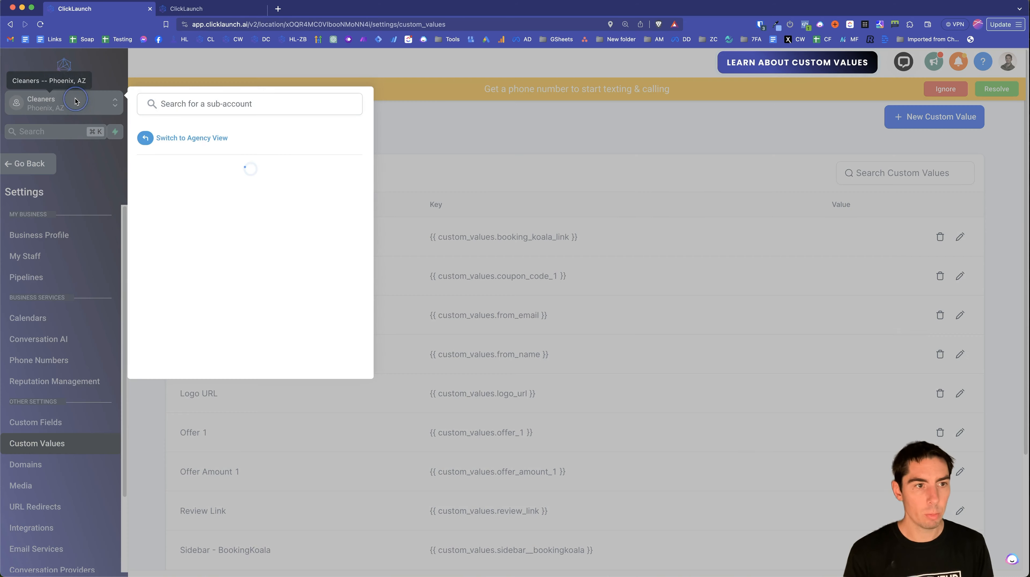
Return to the agency view and search the agency's own account snapshots for "clean".
click(77, 104)
click(192, 142)
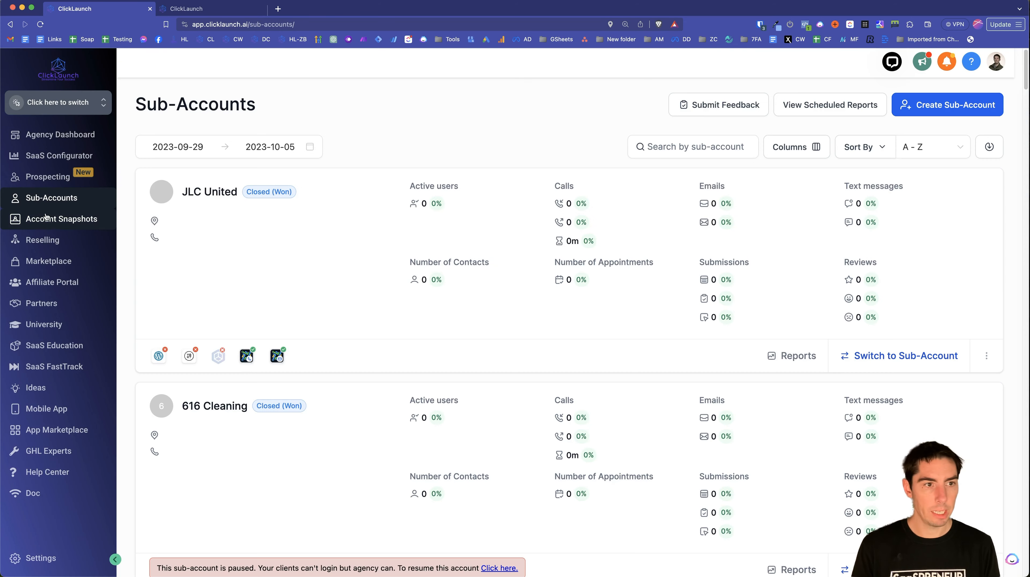
click(51, 222)
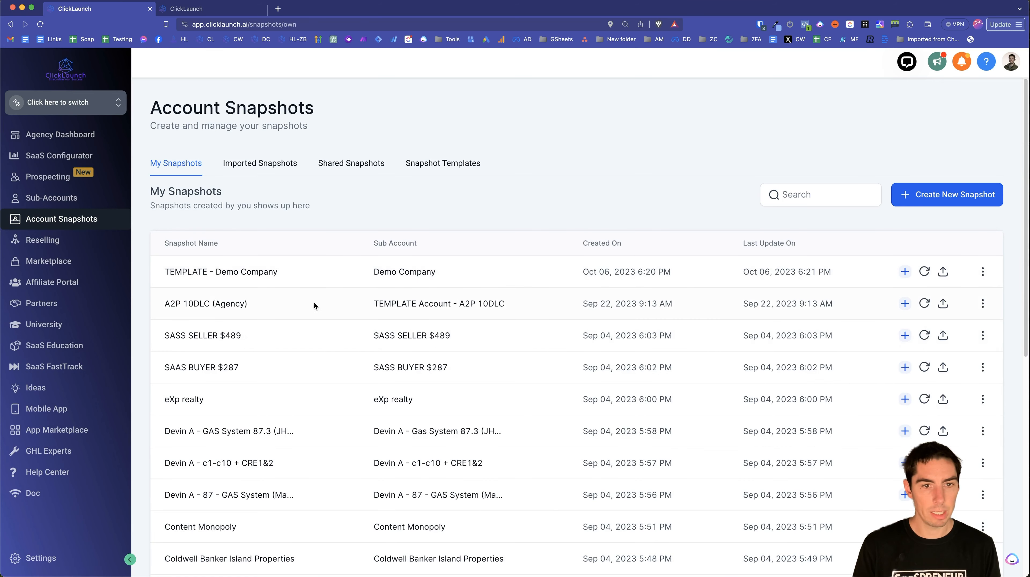
click(831, 195)
text(clean)
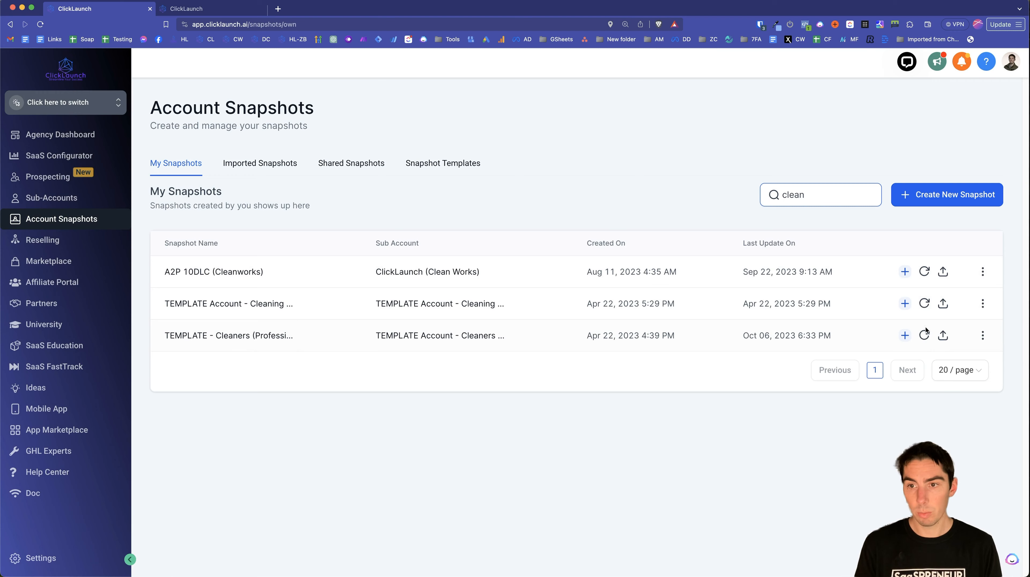
Check the locations linked to the TEMPLATE - Cleaners (Professional) snapshot for Cleaners, and close the push dialog without pushing.
click(943, 336)
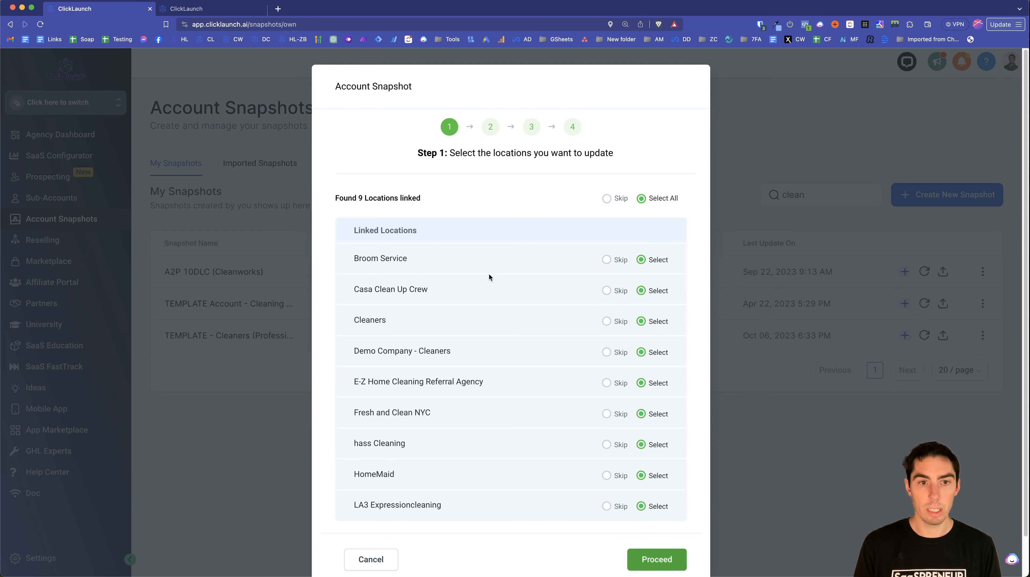
drag(355, 321, 411, 326)
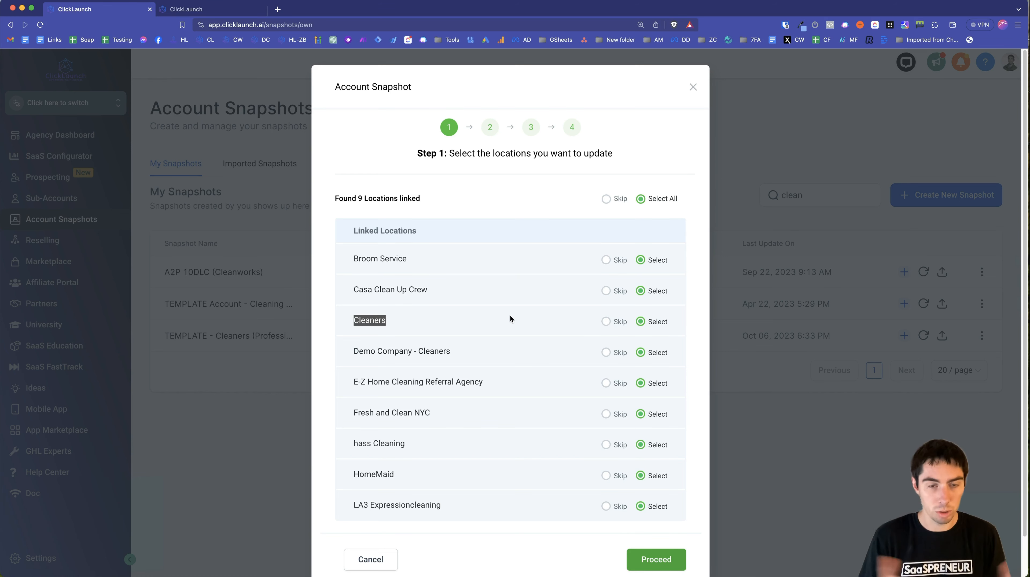
click(693, 87)
click(306, 429)
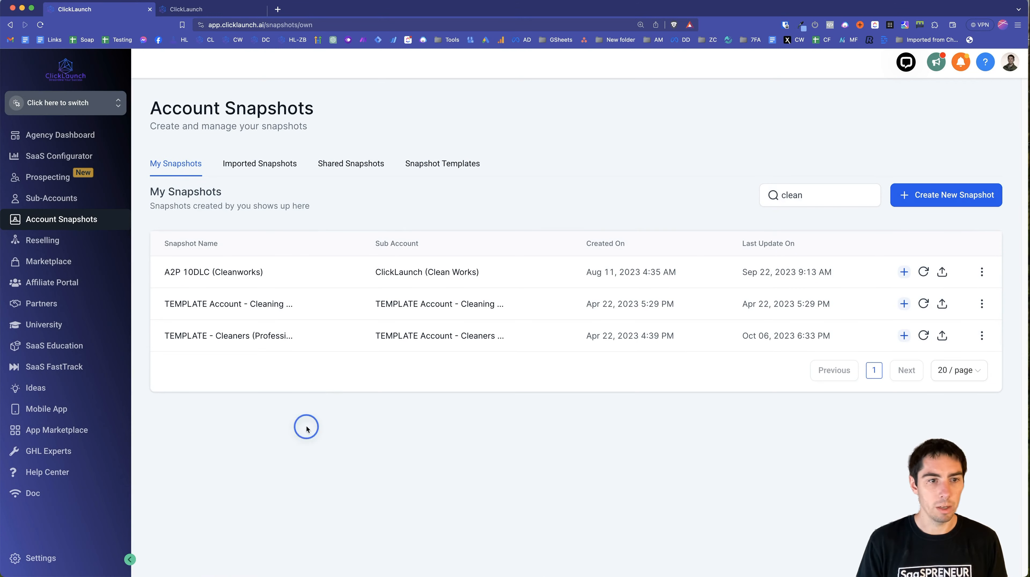
Search the sub-accounts for "test" and open the details of Test Account.
click(56, 201)
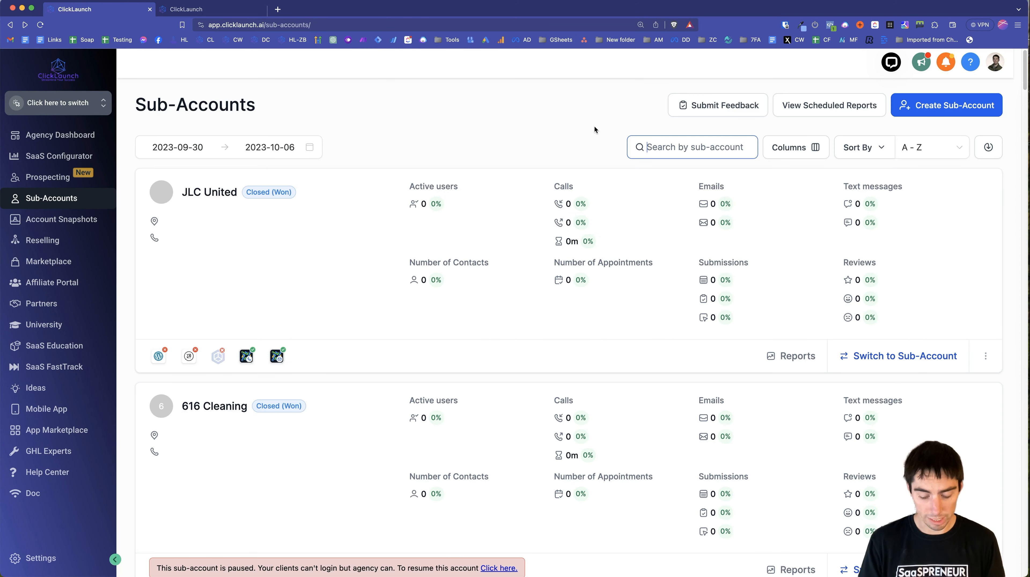
text(test)
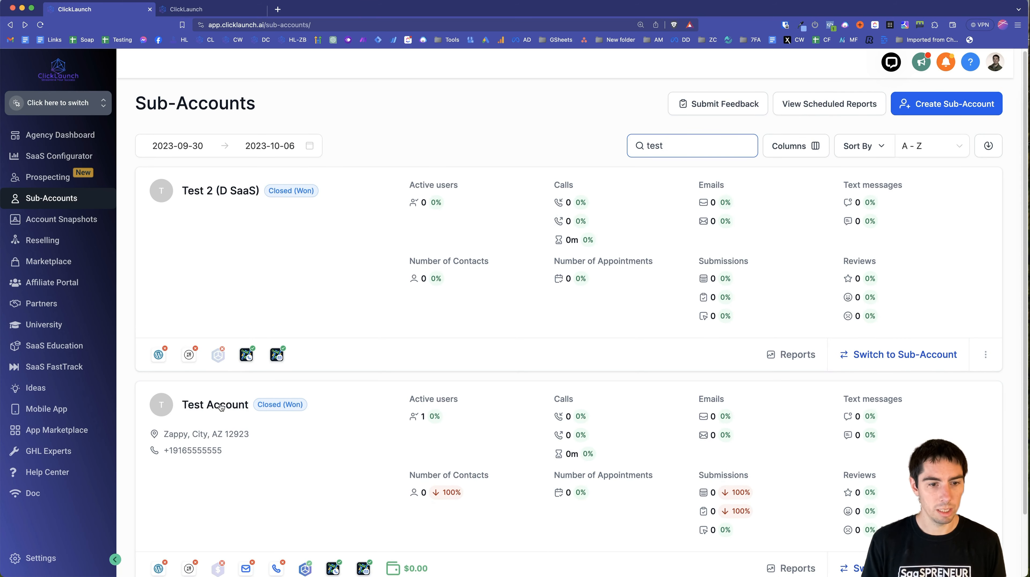
scroll(221, 407, down, 3)
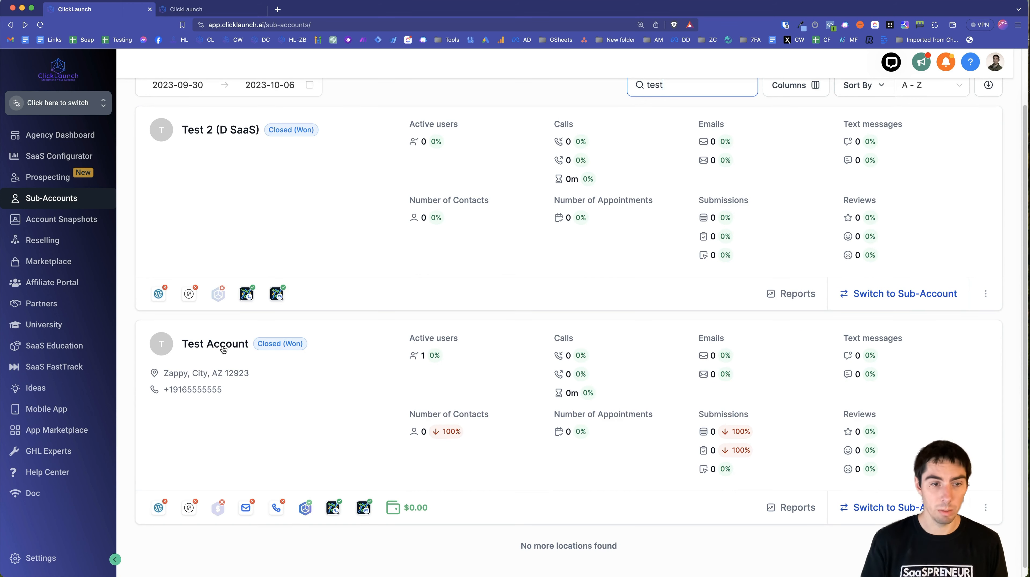
click(223, 350)
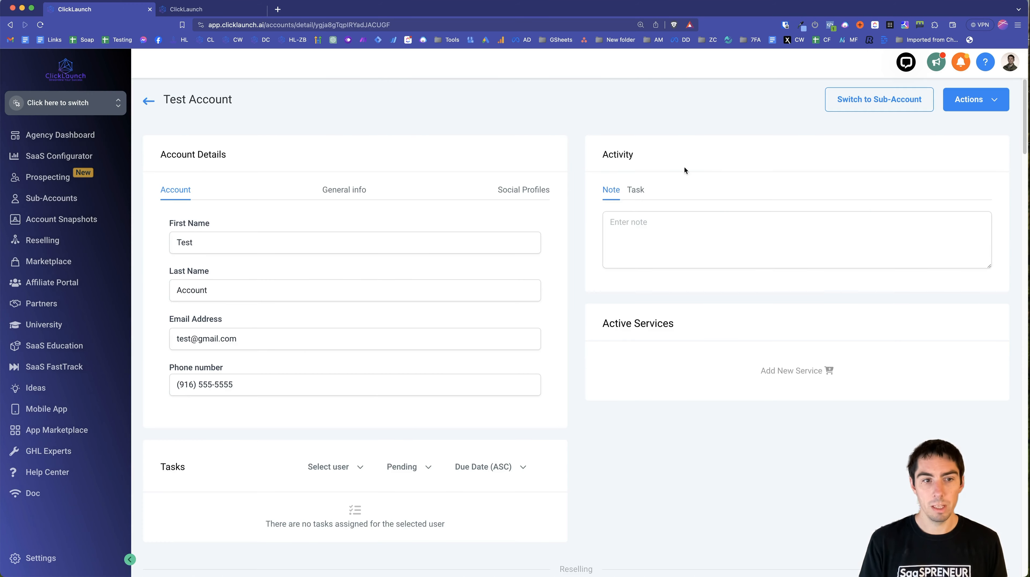
Start loading a snapshot into Test Account, choosing Imported - GMB Review's Template, and proceed to the asset selection.
click(982, 105)
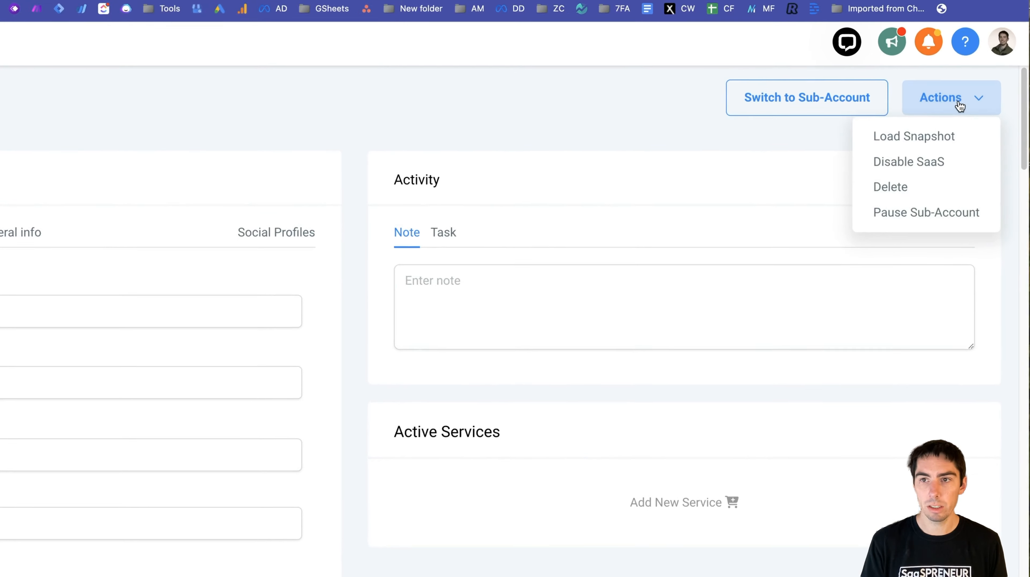
click(914, 136)
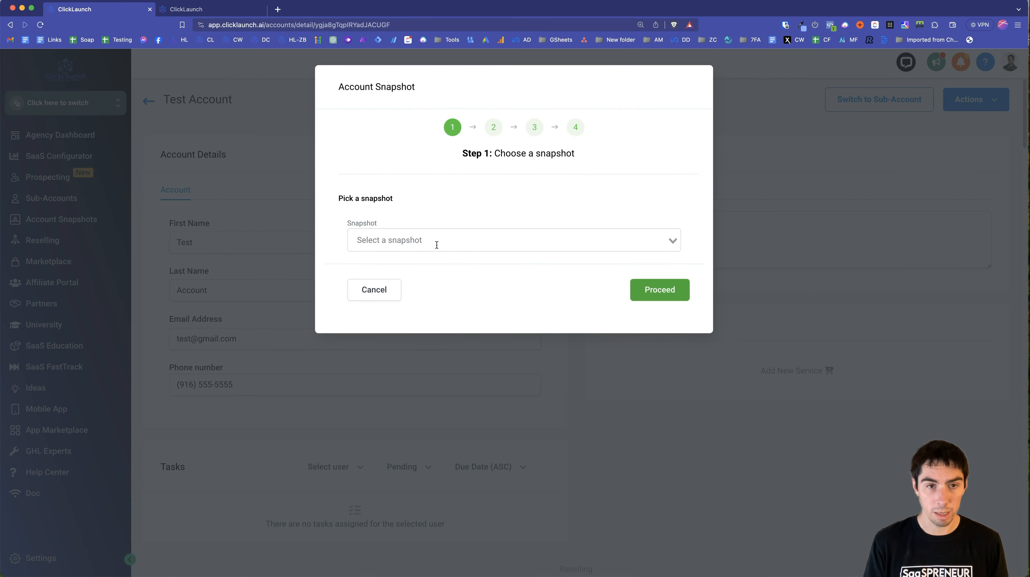
click(437, 245)
scroll(442, 340, down, 10)
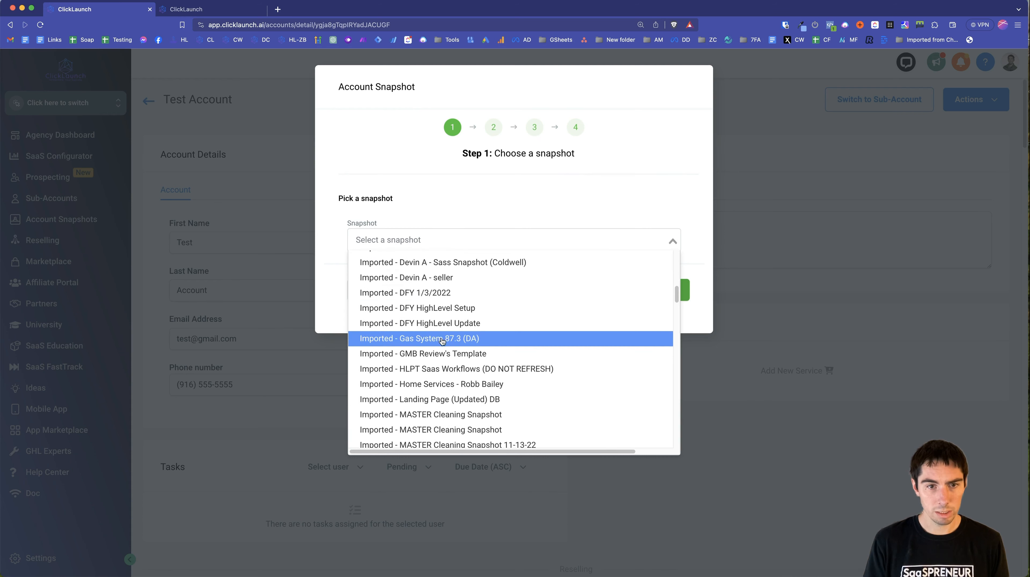
click(434, 354)
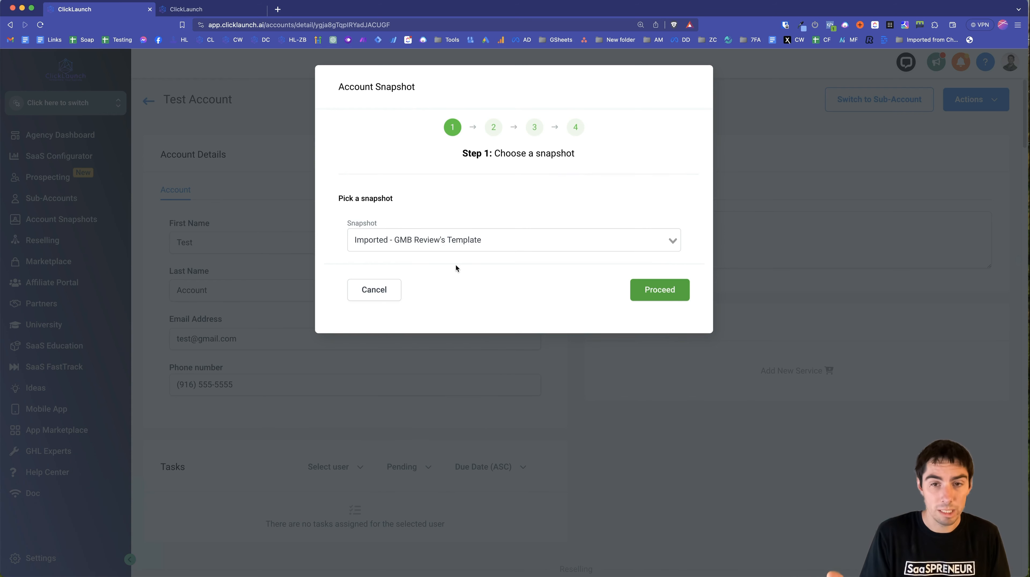
click(659, 293)
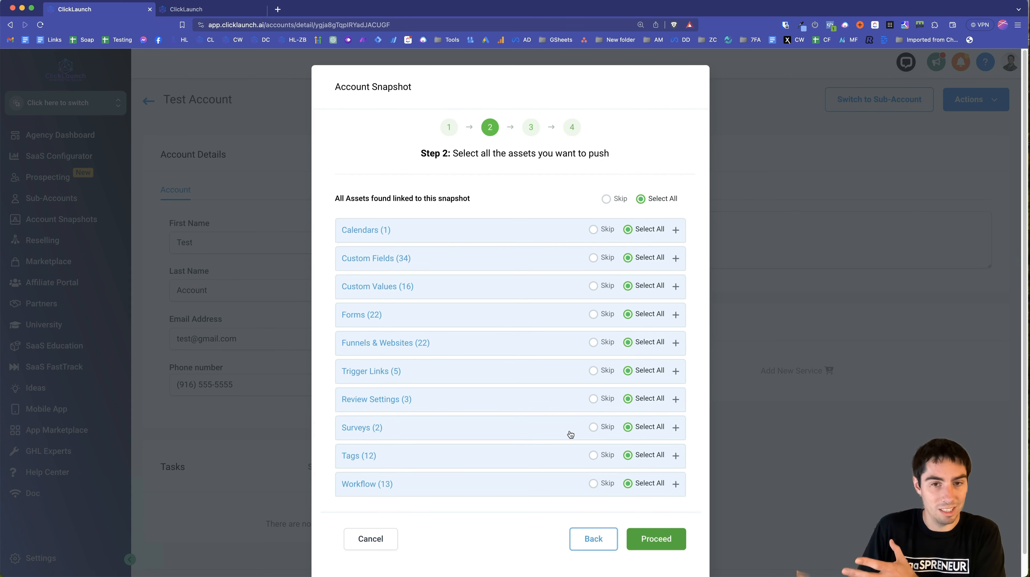
Select only the Review Settings assets for the push, keep the Missed Call Text Back conflict skipped, and start copying the data.
click(607, 202)
click(678, 400)
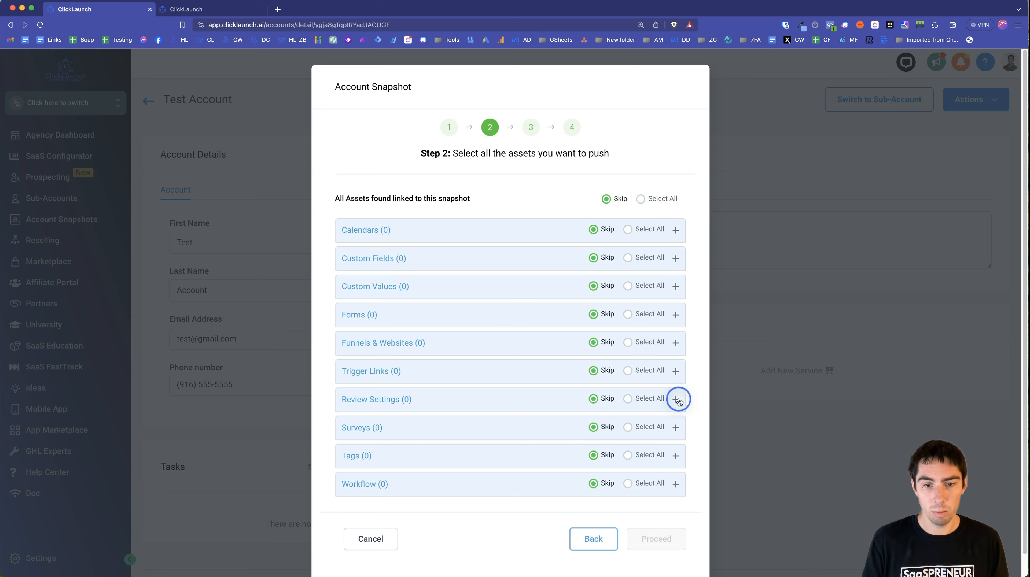
click(628, 400)
scroll(632, 400, down, 3)
click(655, 514)
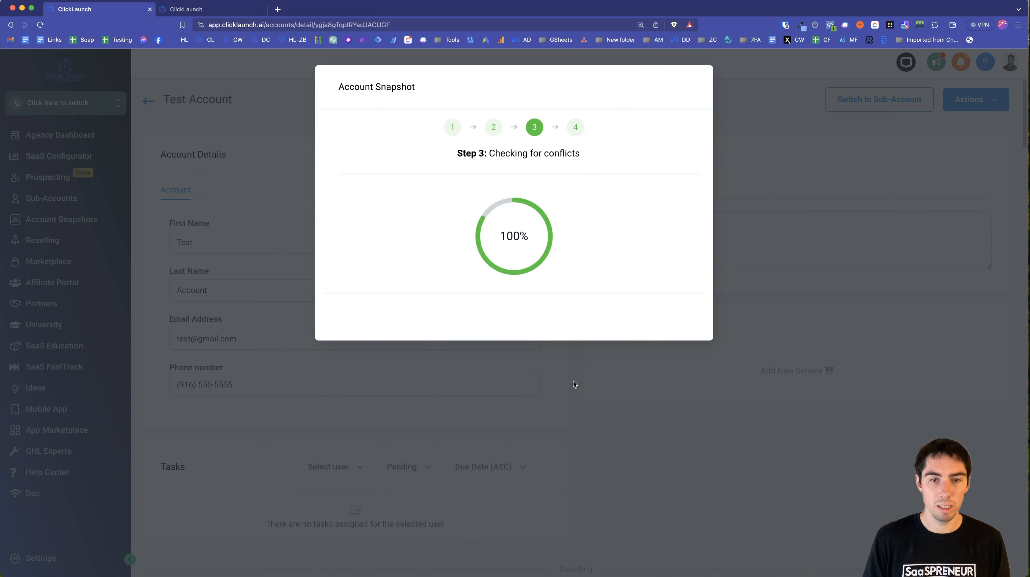
click(679, 229)
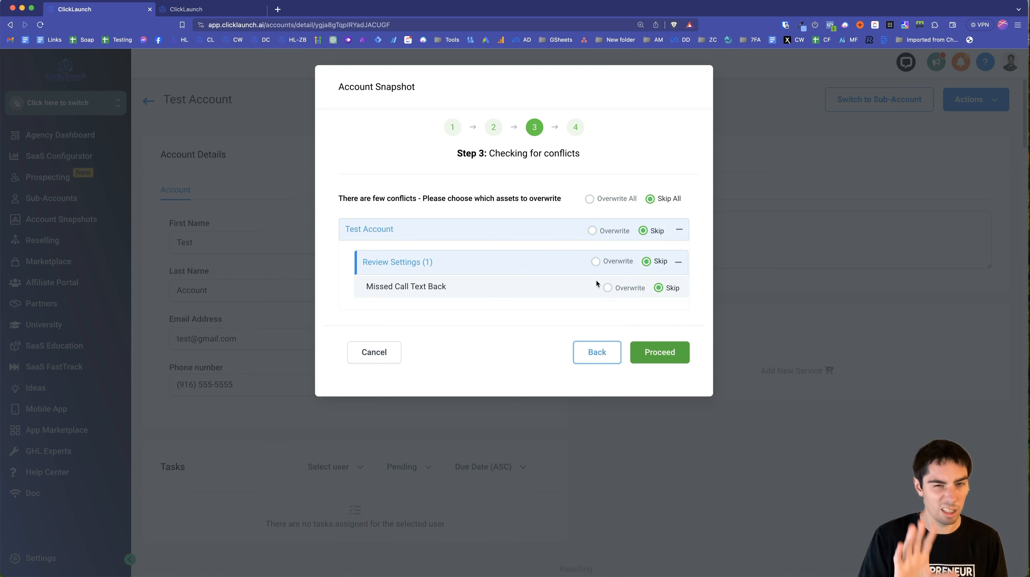
click(660, 354)
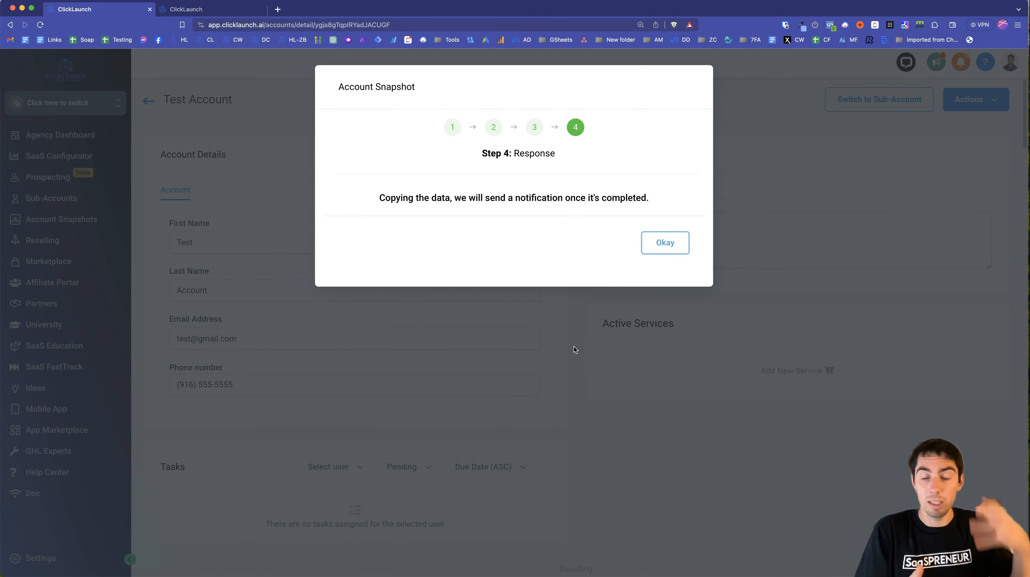